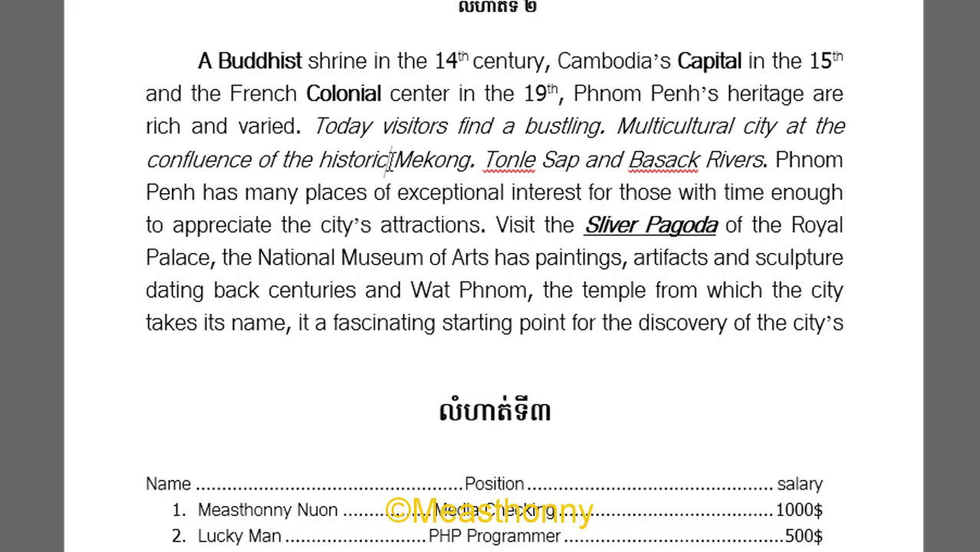
- Bold the word 'takes' on the paragraph's last line and copy it
key("ctrl+a")
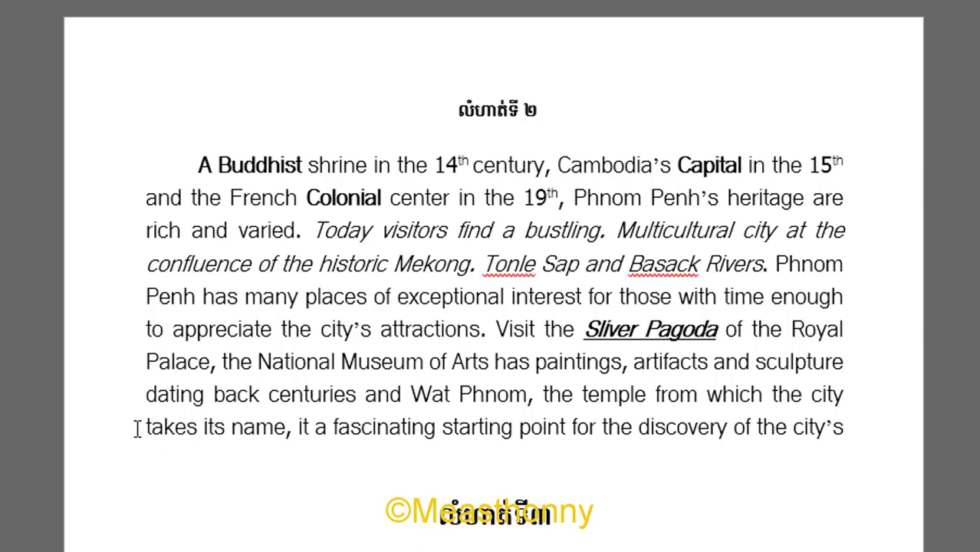
left_click_drag(142, 426, 198, 426)
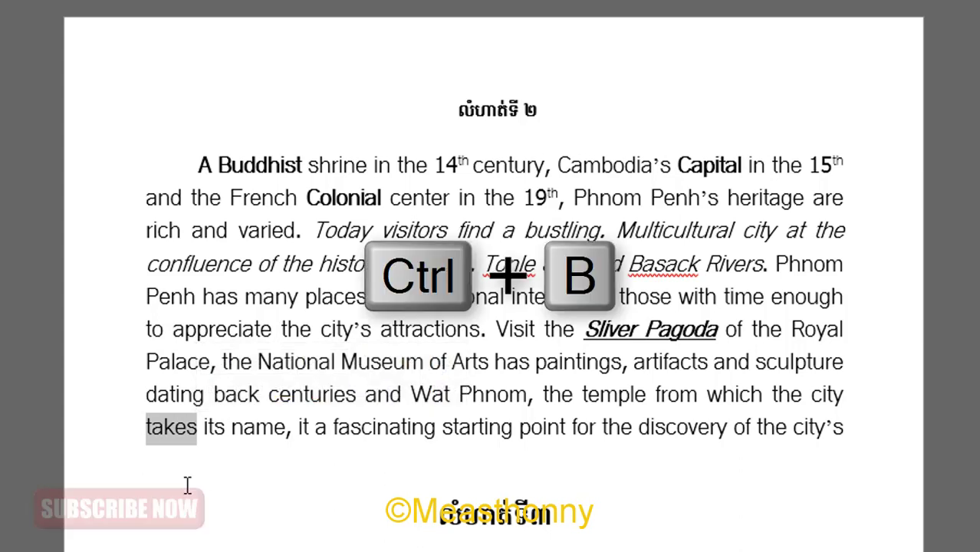
key("ctrl+b")
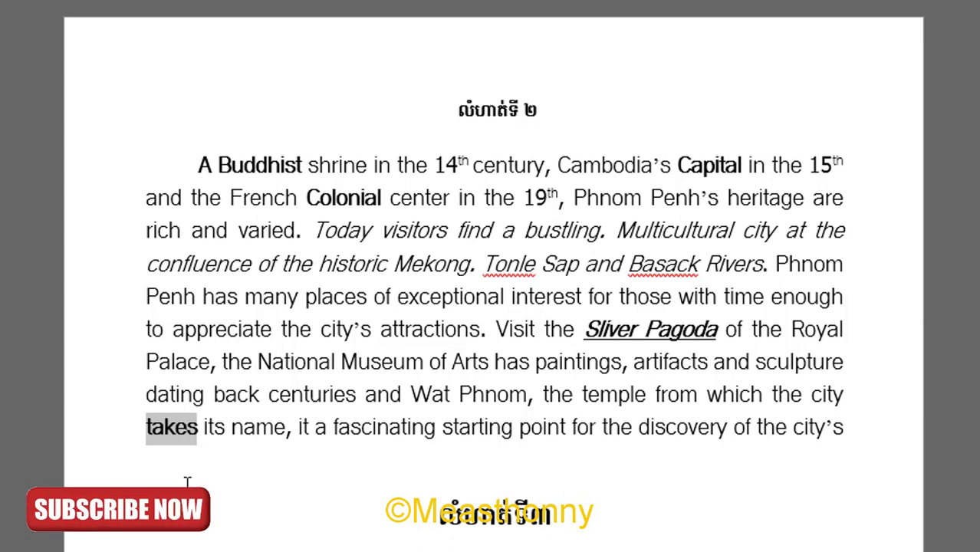
key("ctrl+c")
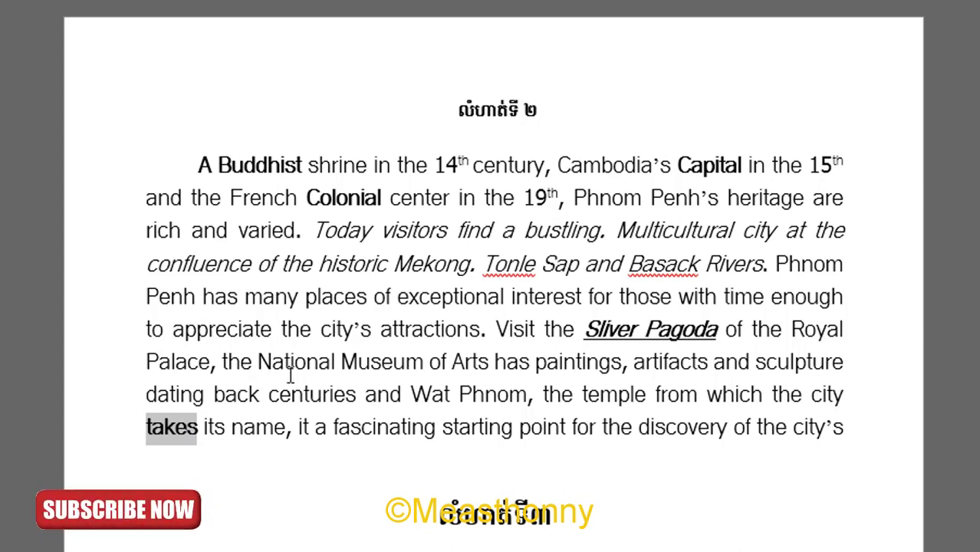
- Copy the phrase 'National Museum' from the Phnom Penh paragraph
left_click_drag(259, 361, 418, 379)
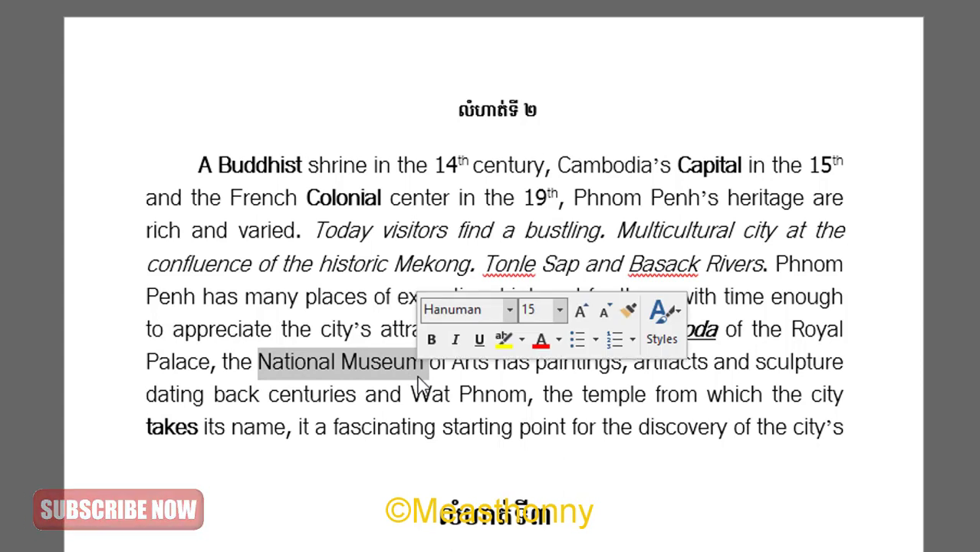
key("ctrl+c")
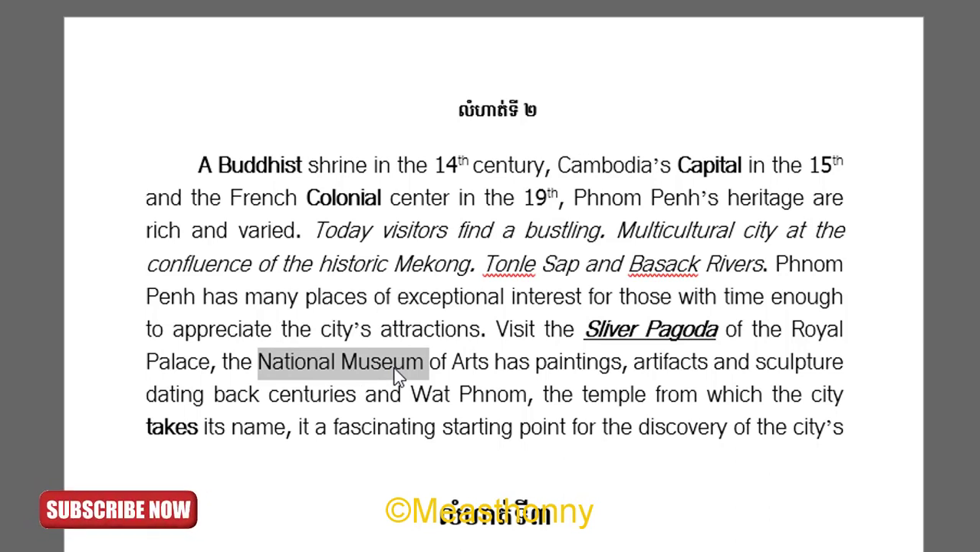
- Paste 'National Museum' on the empty line below the paragraph and open the Font dialog
left_click(177, 480)
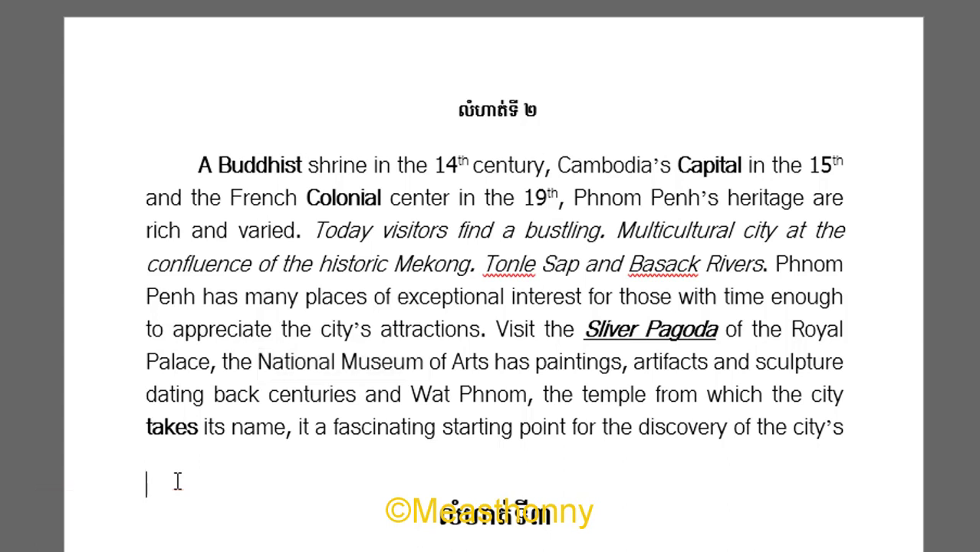
key("ctrl+v")
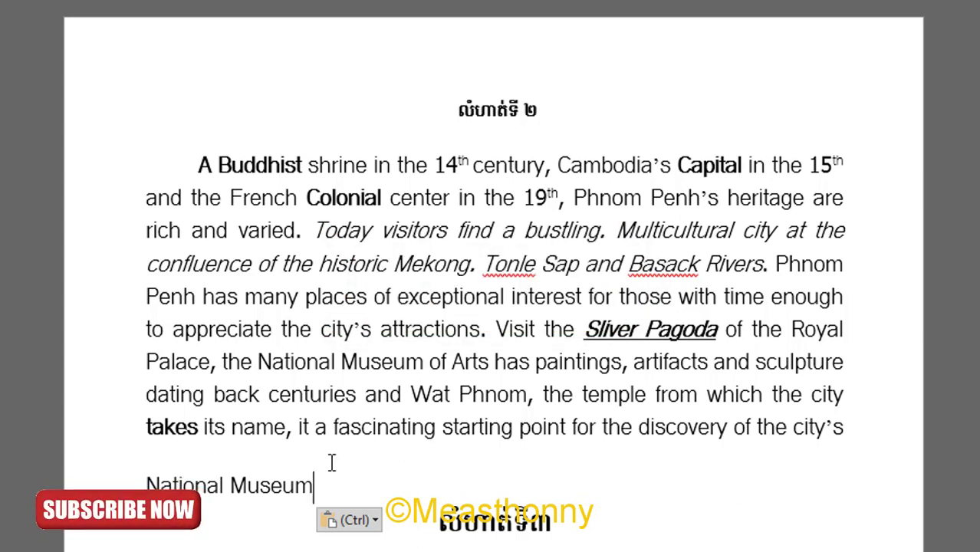
key("ctrl+d")
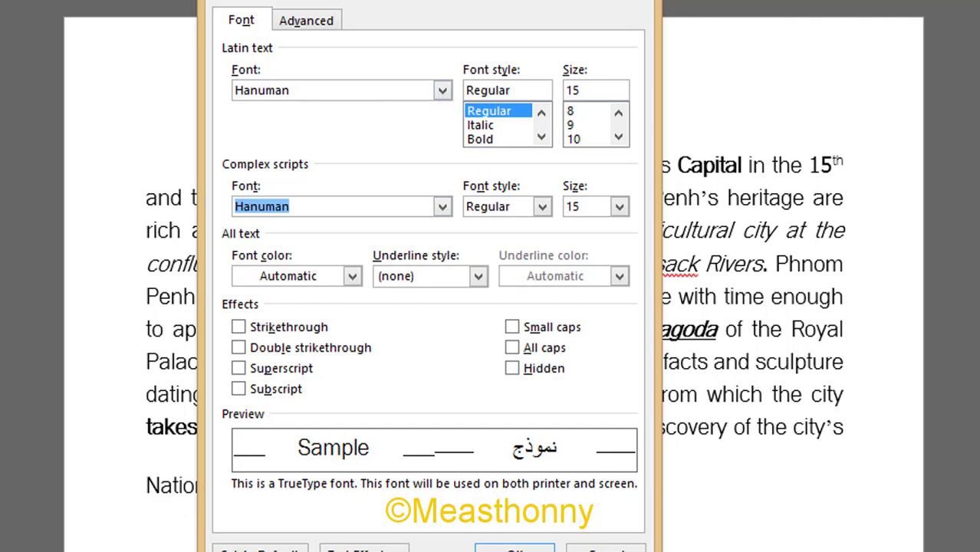
- Close the Font dialog without applying any changes
left_click(653, 5)
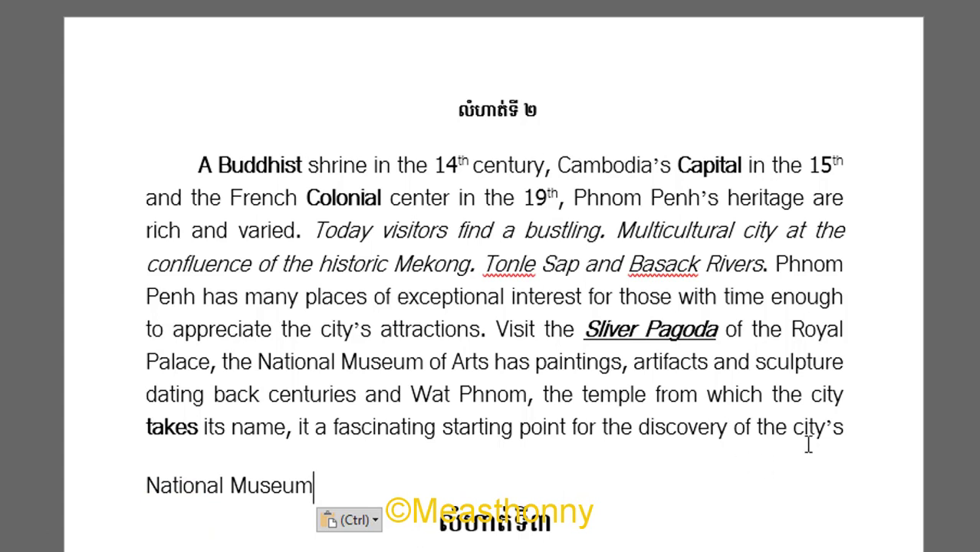
- Centre-align the paragraph from 'A Buddhist' through 'city's', then deselect it
left_click_drag(846, 439, 150, 158)
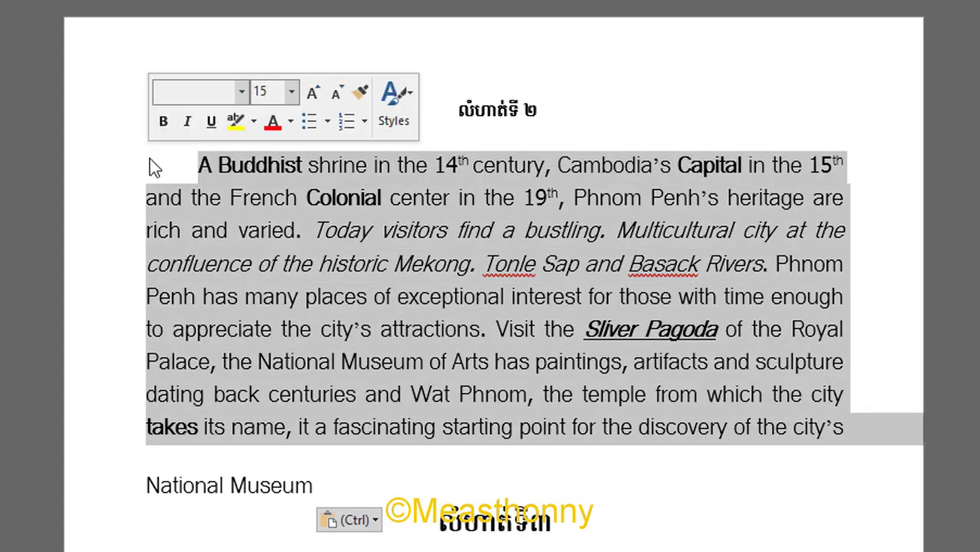
key("ctrl+e")
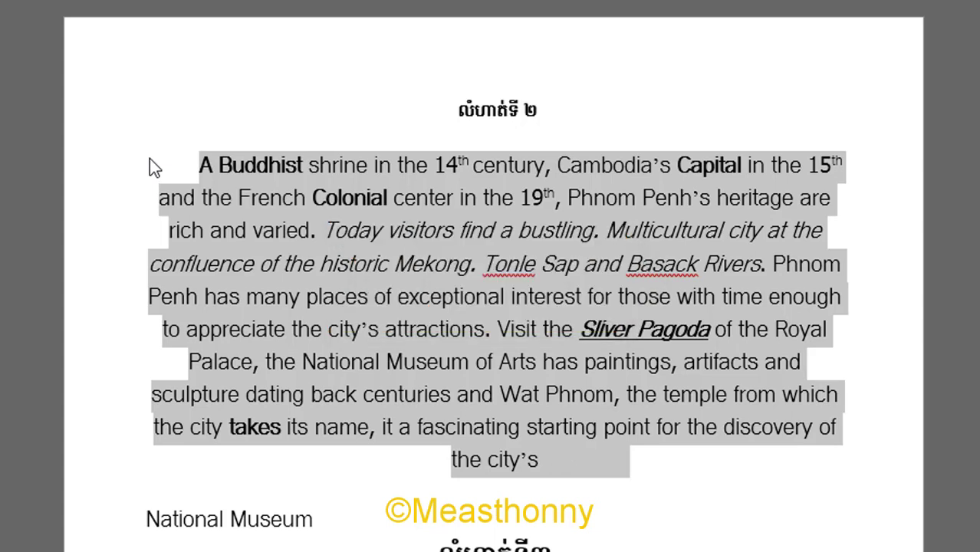
left_click(307, 263)
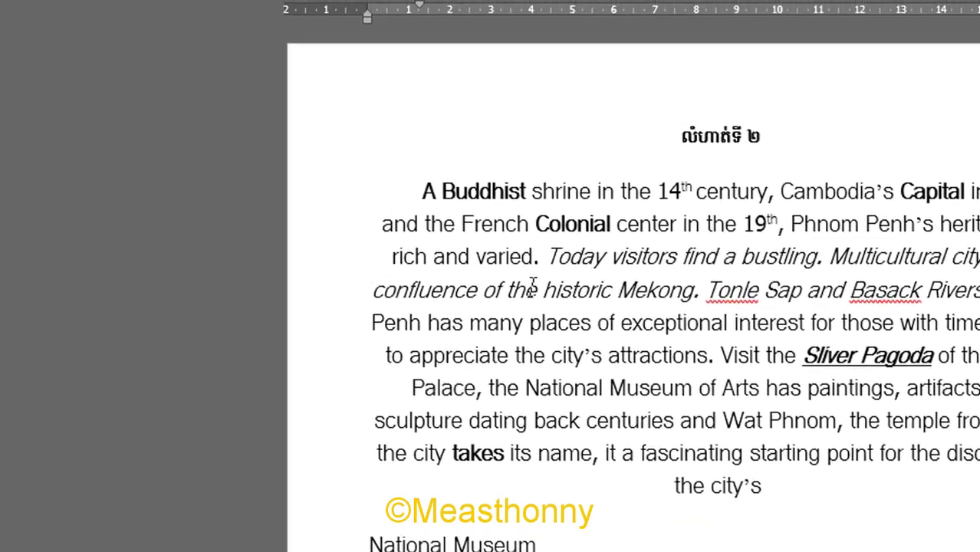
key("ctrl+f")
type("n")
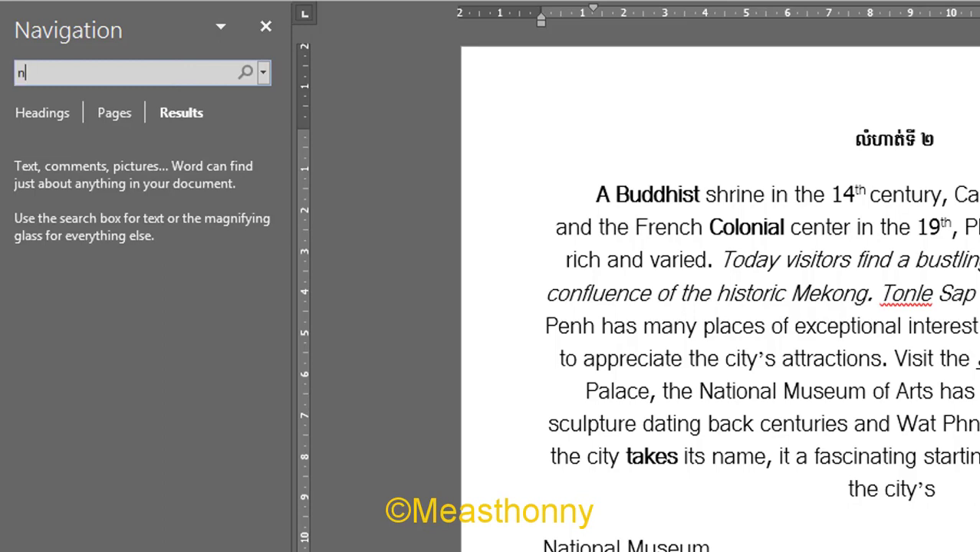
type("ational")
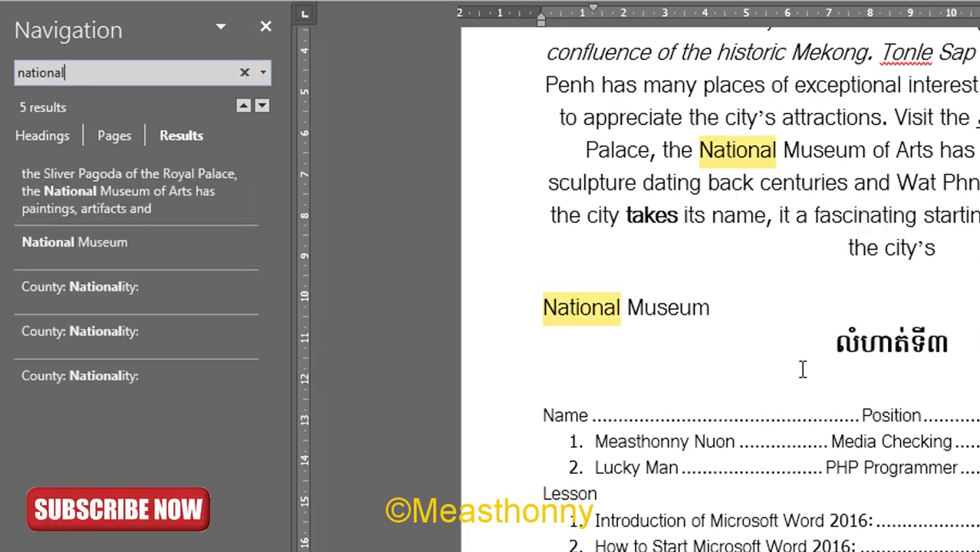
left_click(267, 26)
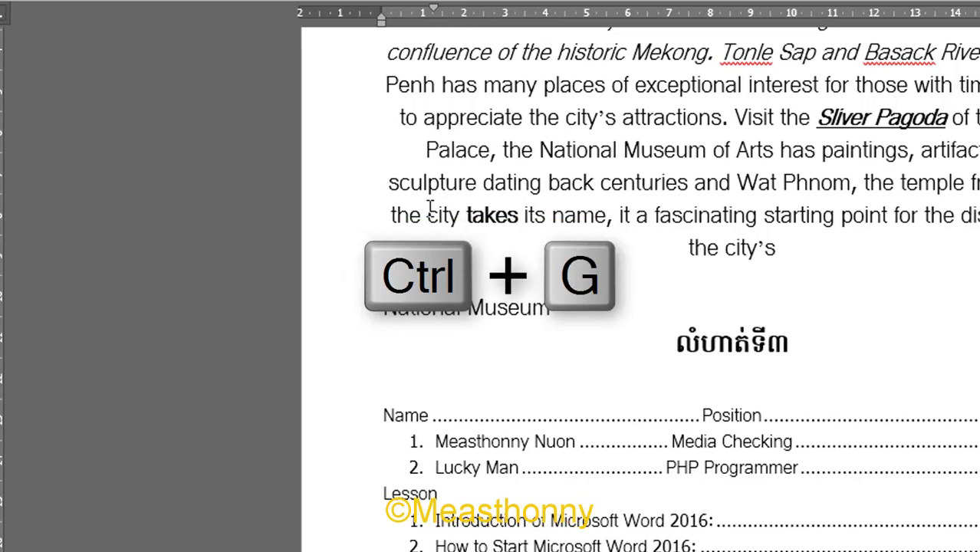
- Jump to page 10 with the Application Form using Go To, then close the dialog
key("ctrl+g")
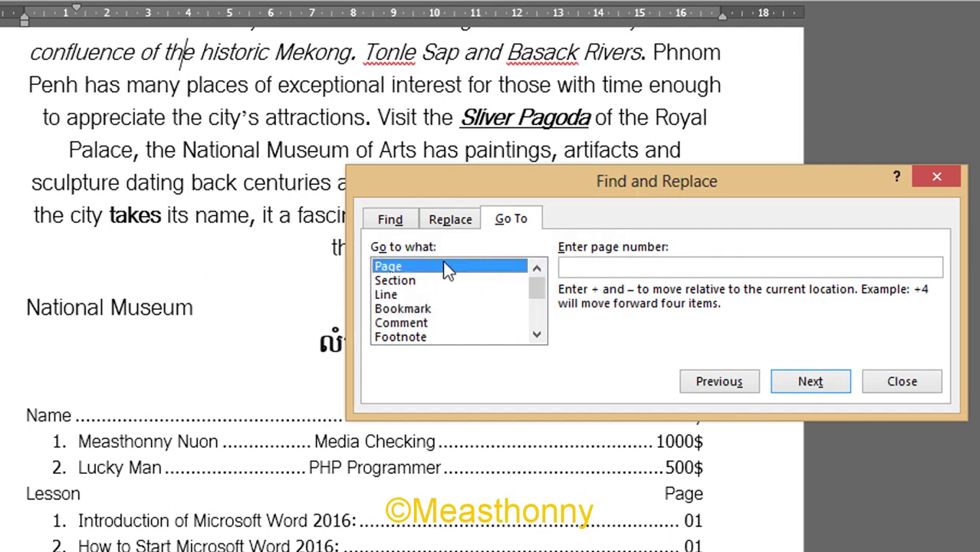
left_click(589, 267)
type("10")
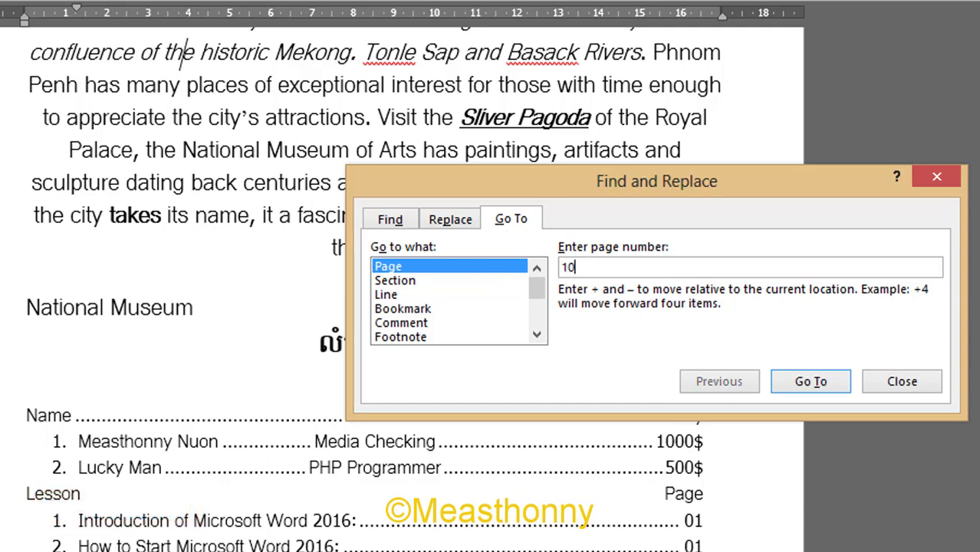
left_click(814, 383)
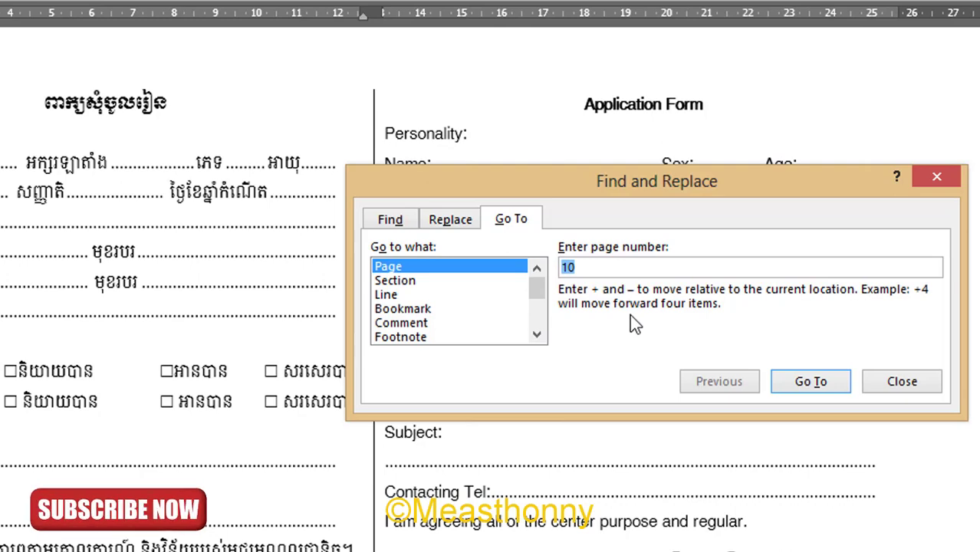
left_click(939, 181)
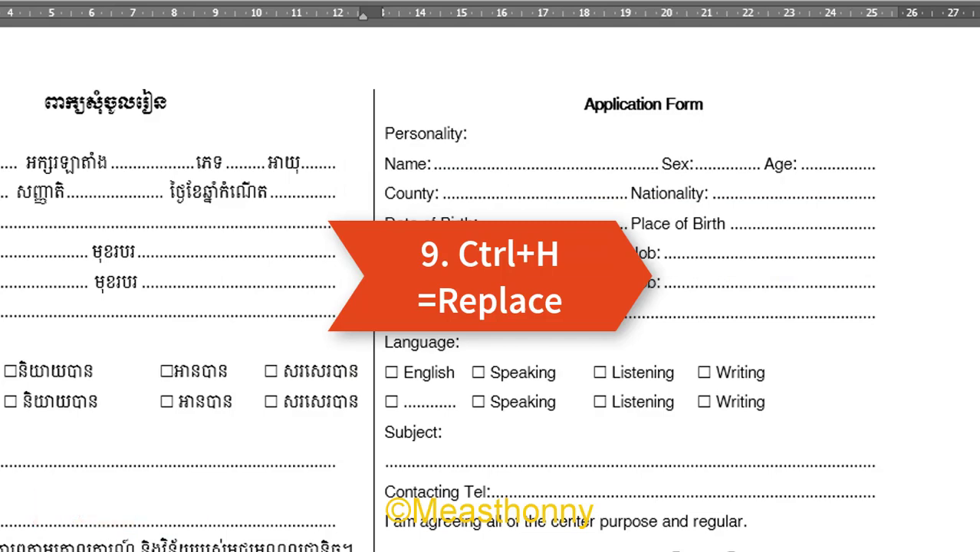
- Open Find and Replace from the Application Form and settle on the Replace view
left_click(432, 220)
key("ctrl+h")
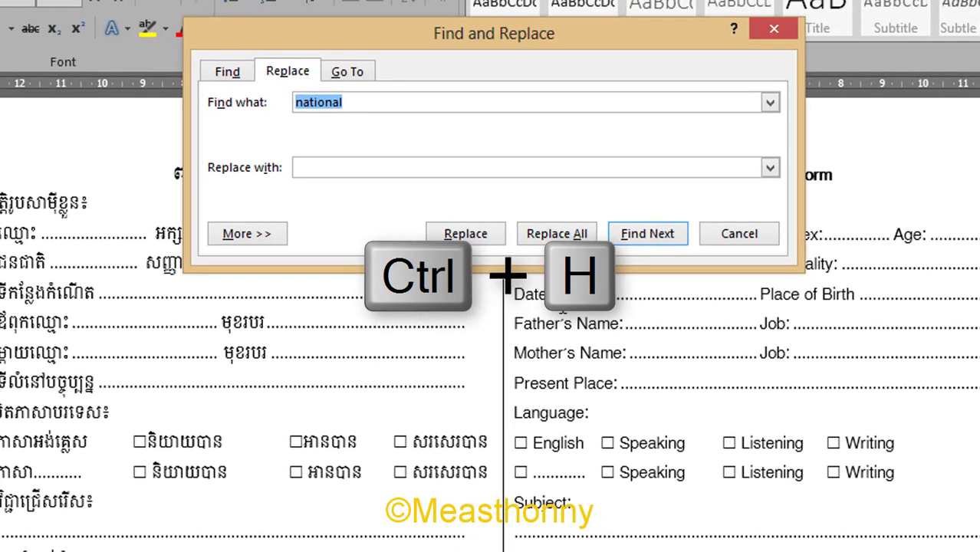
left_click(227, 72)
left_click(286, 72)
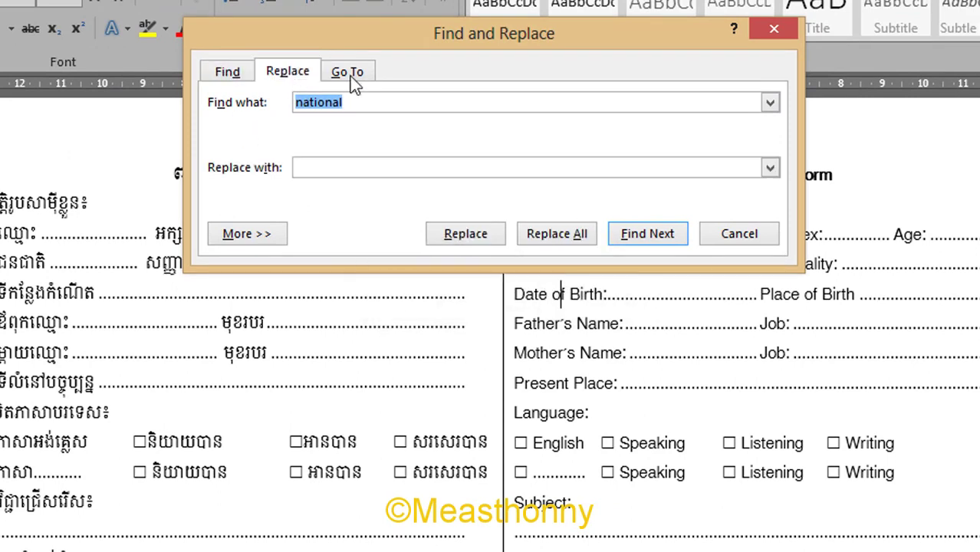
left_click(351, 73)
left_click(289, 76)
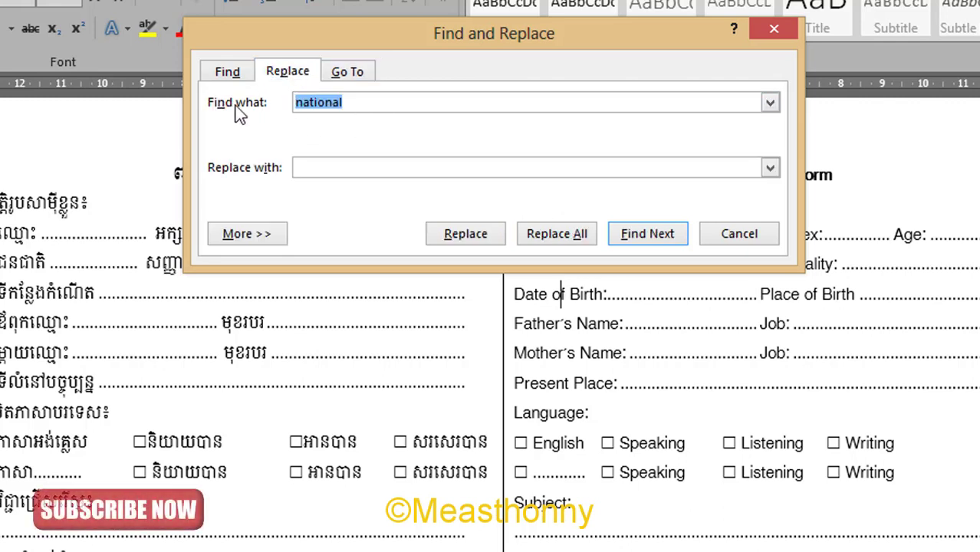
- Replace all occurrences of 'national' with the author's name
left_click(349, 102)
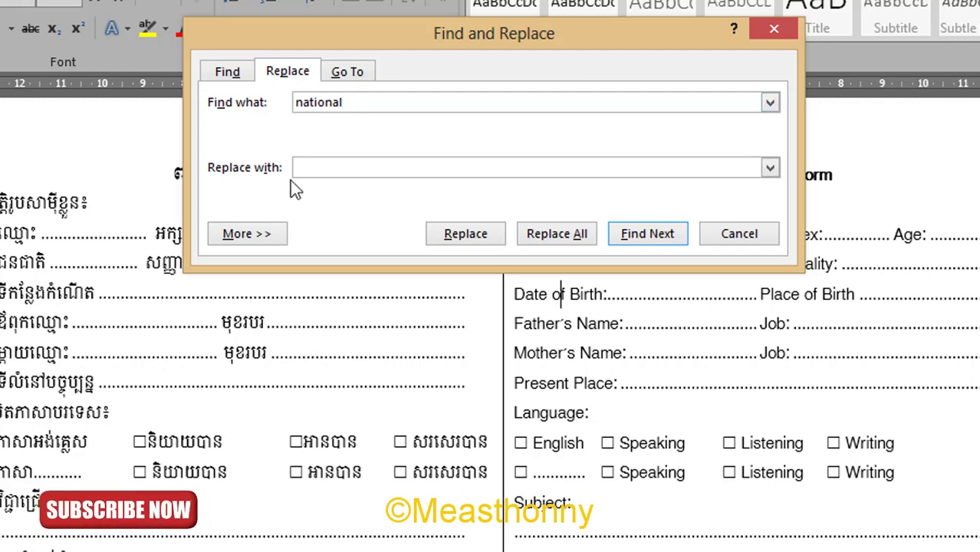
left_click(311, 169)
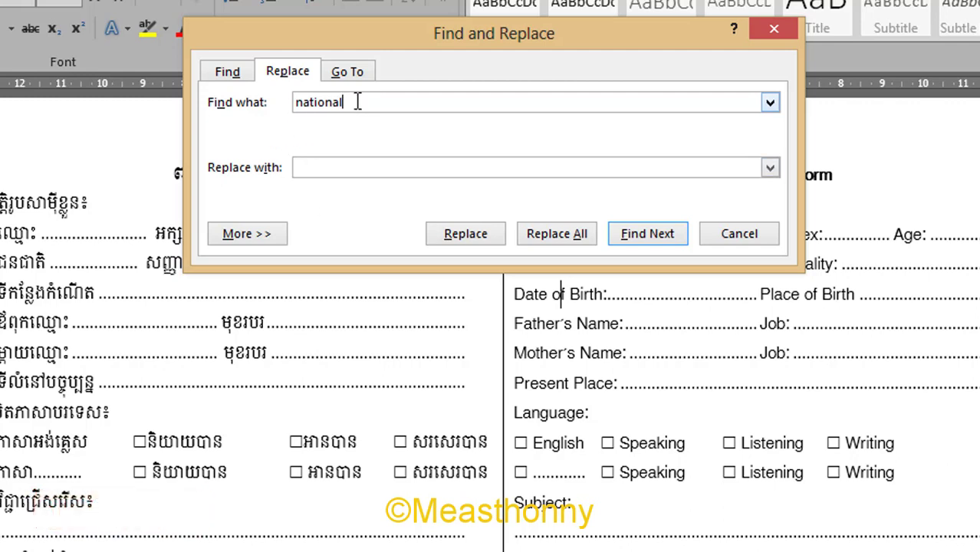
left_click_drag(357, 102, 281, 95)
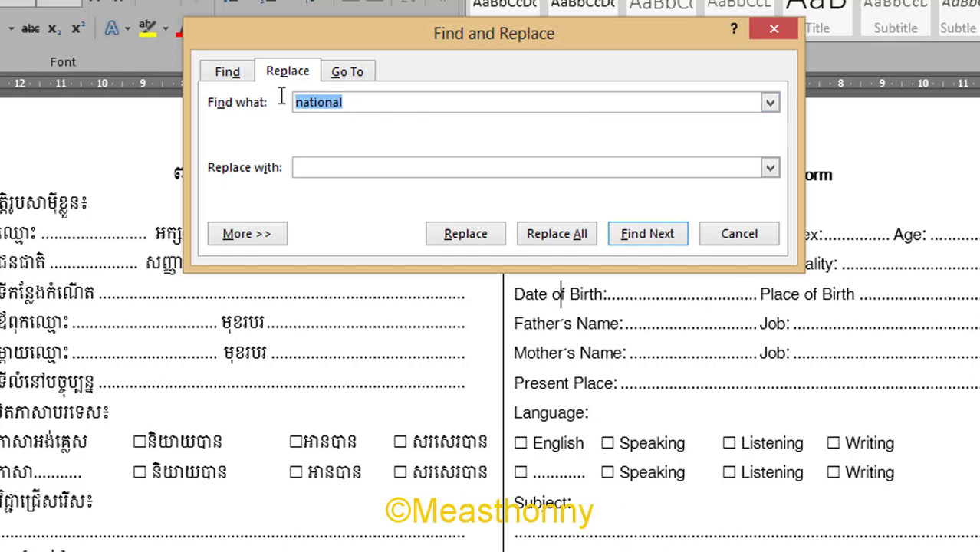
left_click(353, 169)
type("Measthonn")
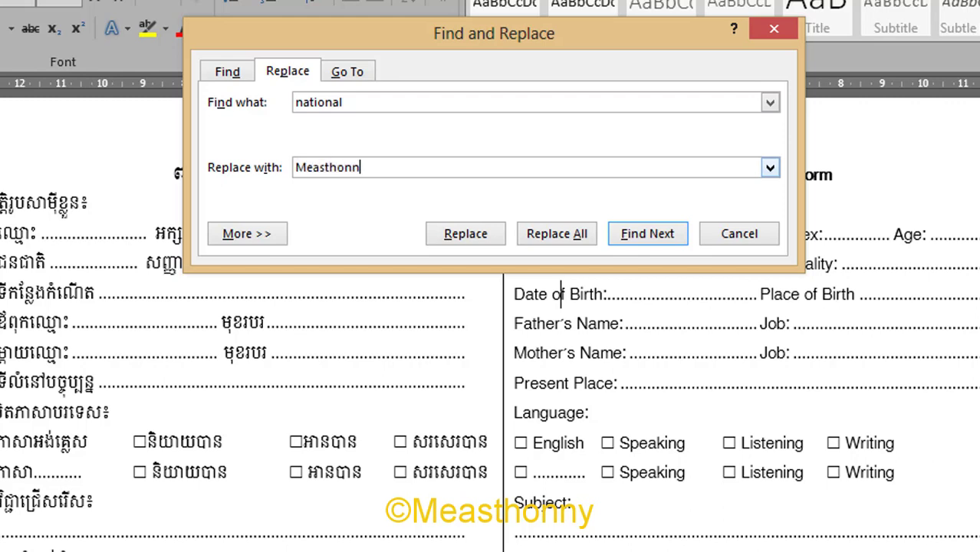
type("y")
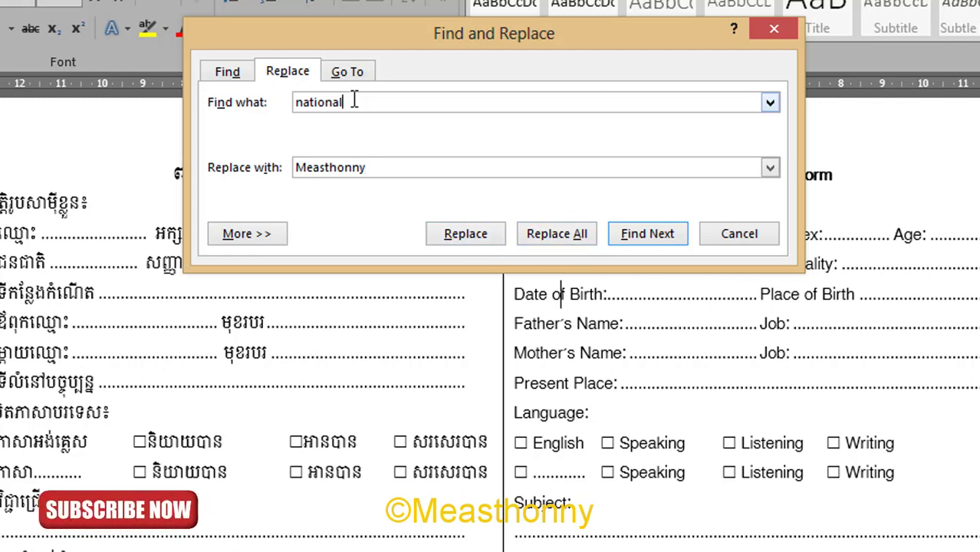
left_click_drag(354, 102, 272, 102)
left_click_drag(396, 174, 278, 168)
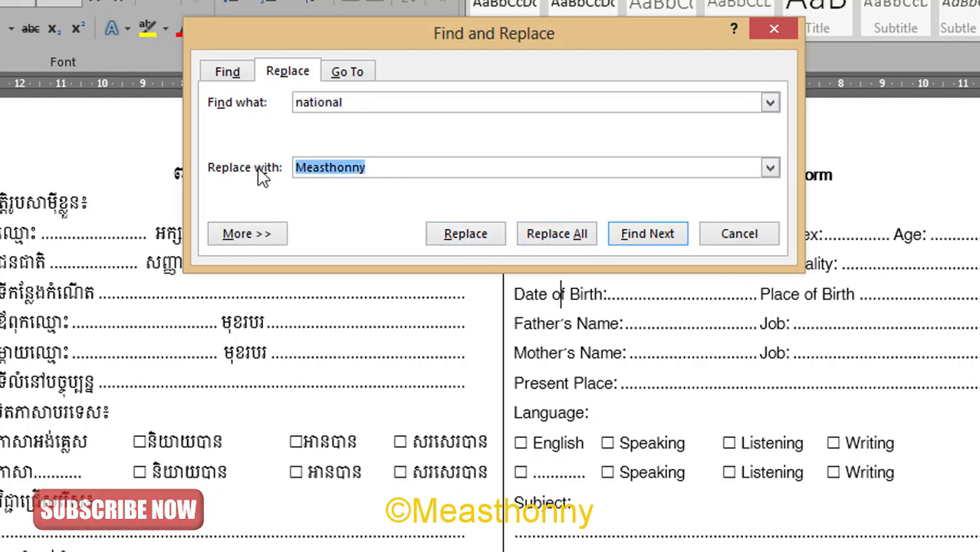
left_click(578, 237)
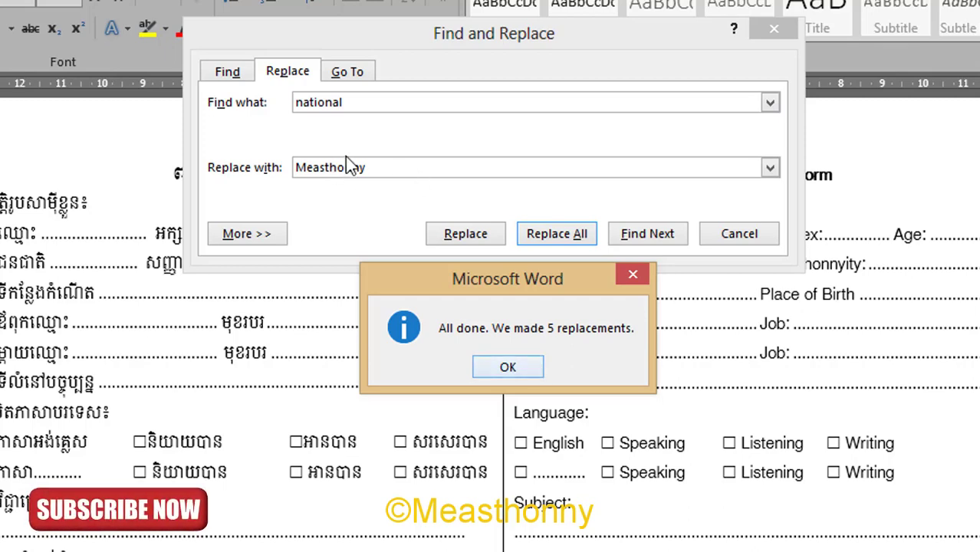
- Dismiss the 5-replacement message, close Find and Replace, and select the replaced name on the museum line
left_click(506, 367)
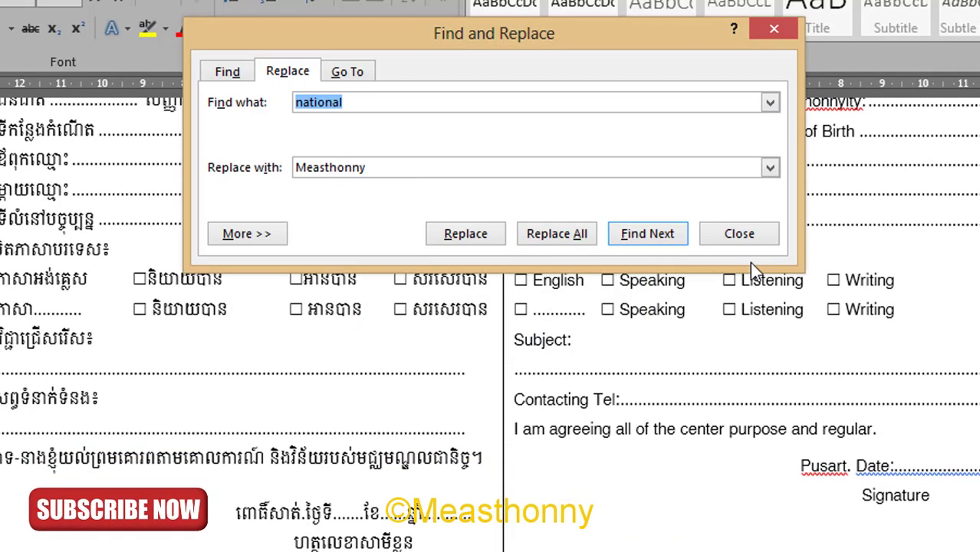
left_click(754, 233)
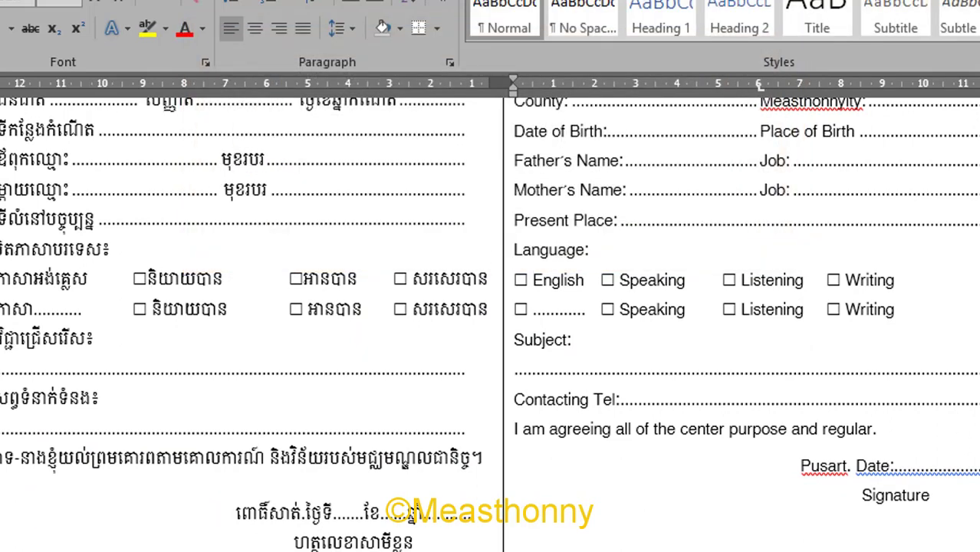
scroll(881, 445, "up", 3)
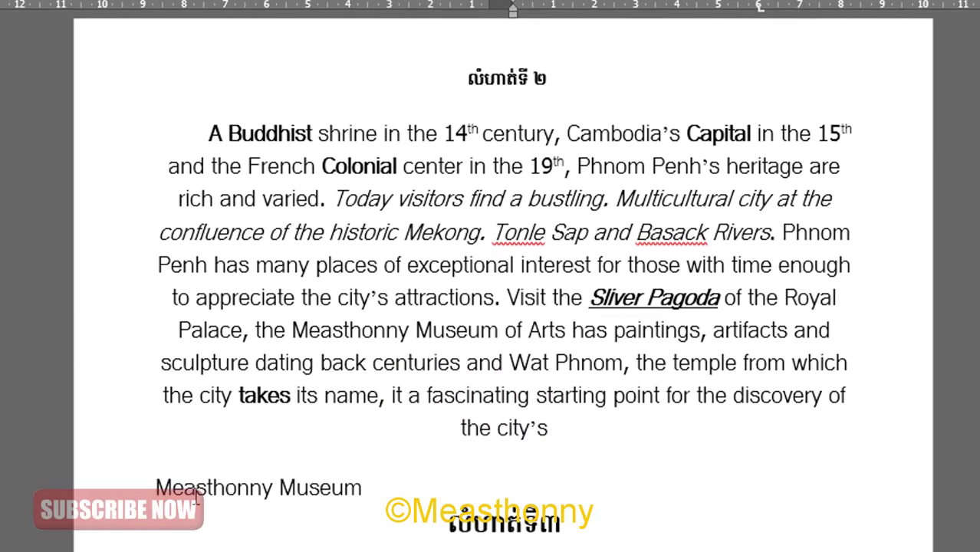
left_click_drag(273, 485, 151, 480)
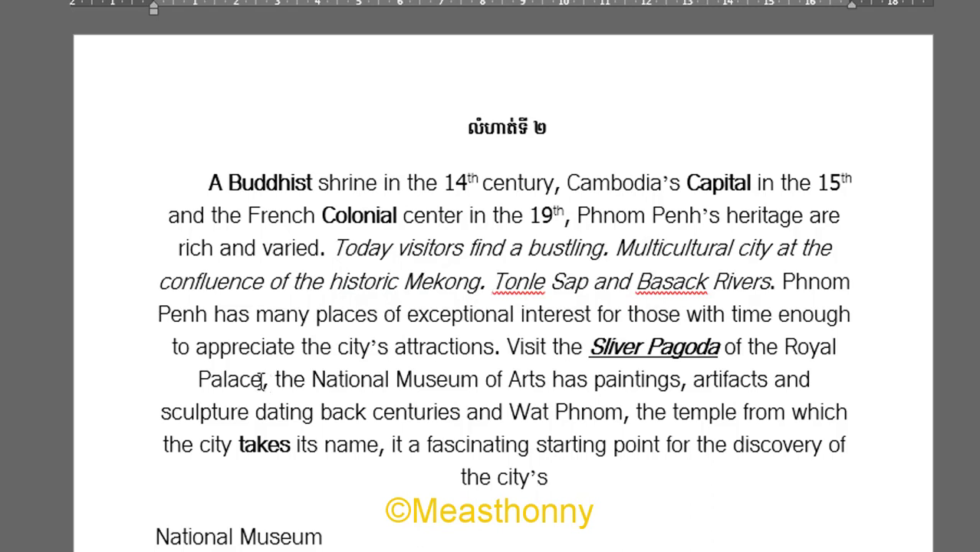
- Italicize the word 'Palace' in the paragraph
left_click_drag(260, 381, 197, 379)
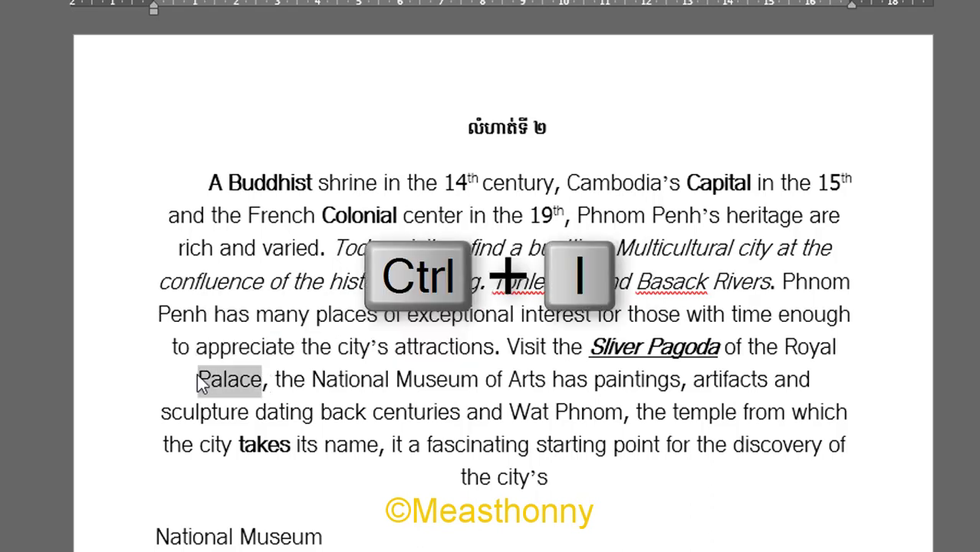
key("ctrl+i")
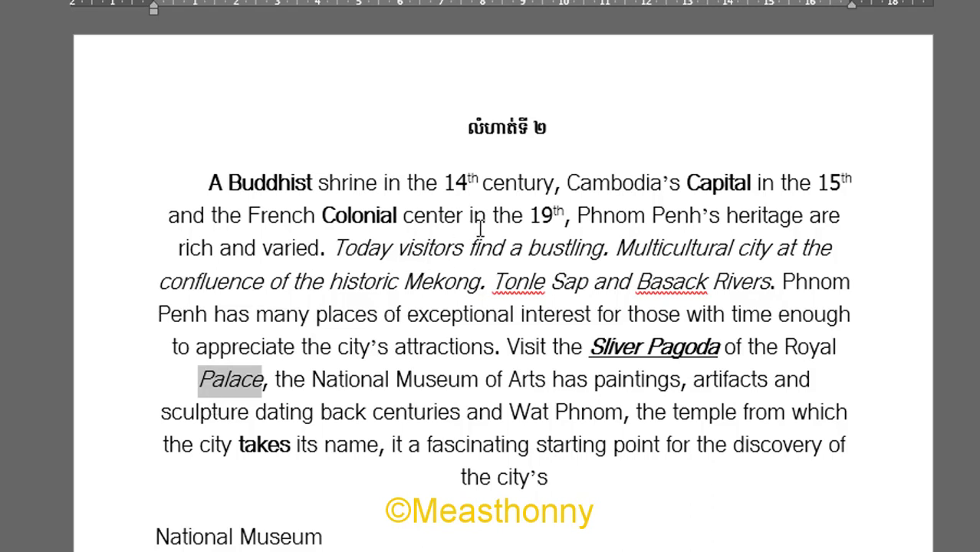
- Justify the 'A Buddhist' paragraph and reset its first-line indent
left_click_drag(565, 485, 213, 184)
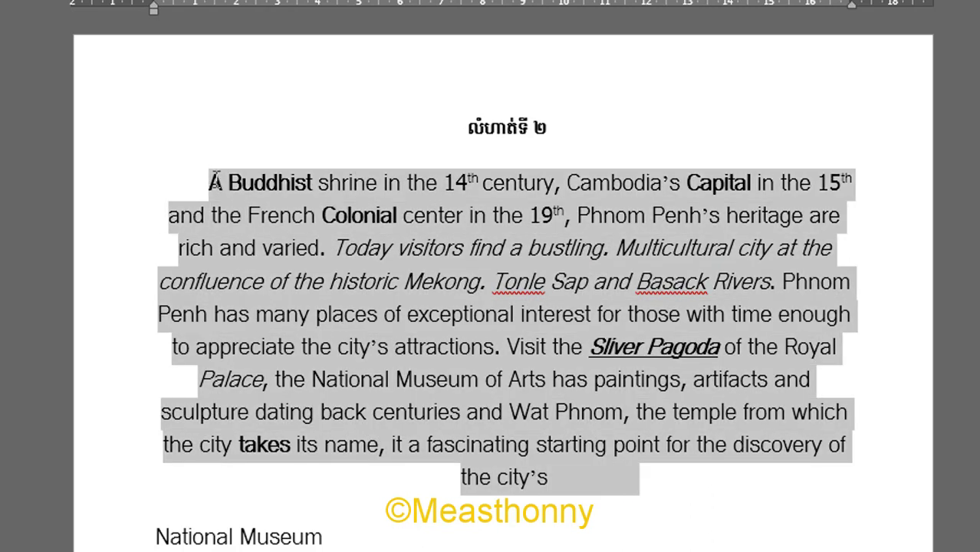
key("ctrl+j")
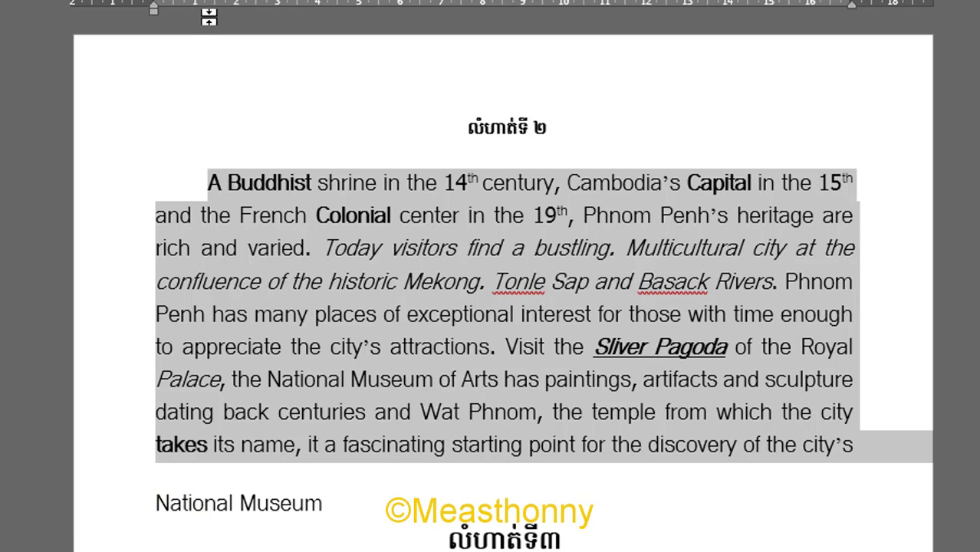
left_click(210, 180)
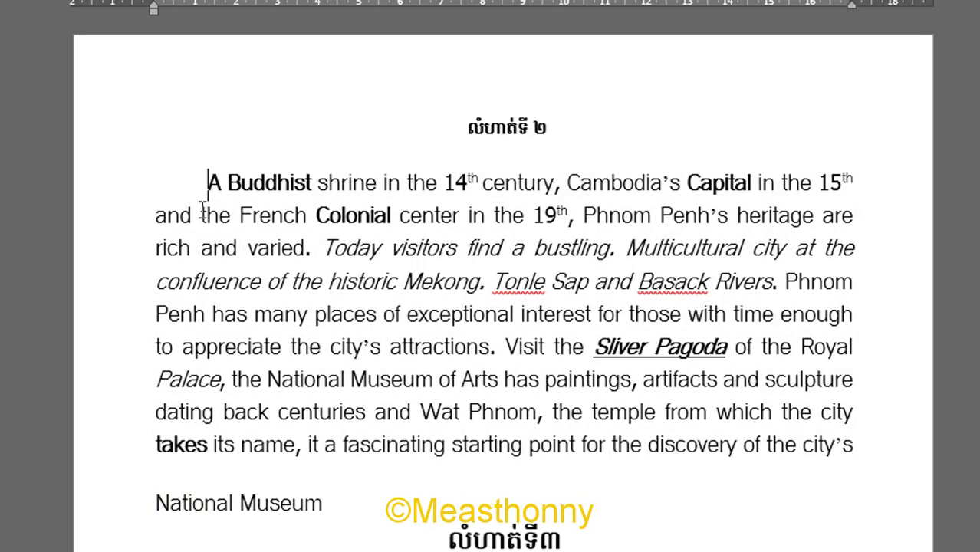
key("BackSpace")
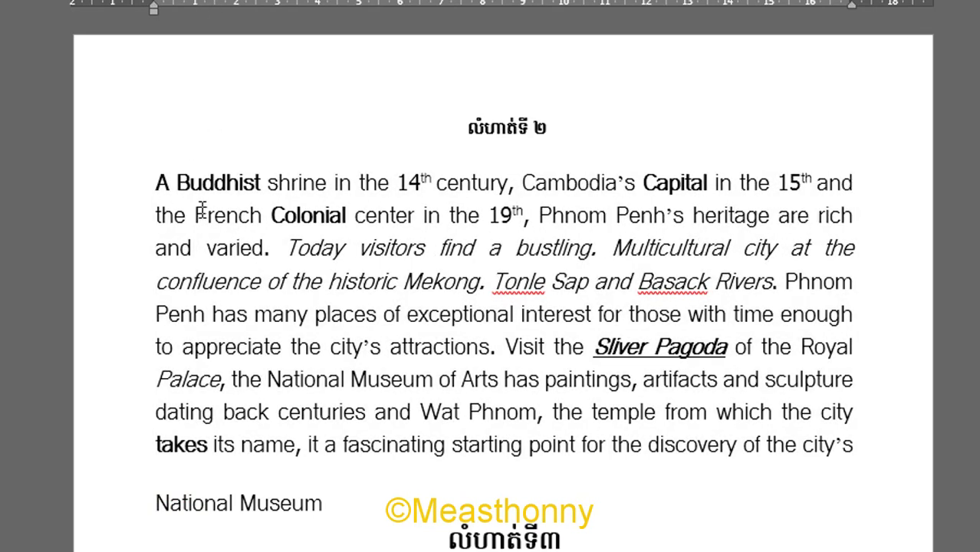
key("Tab")
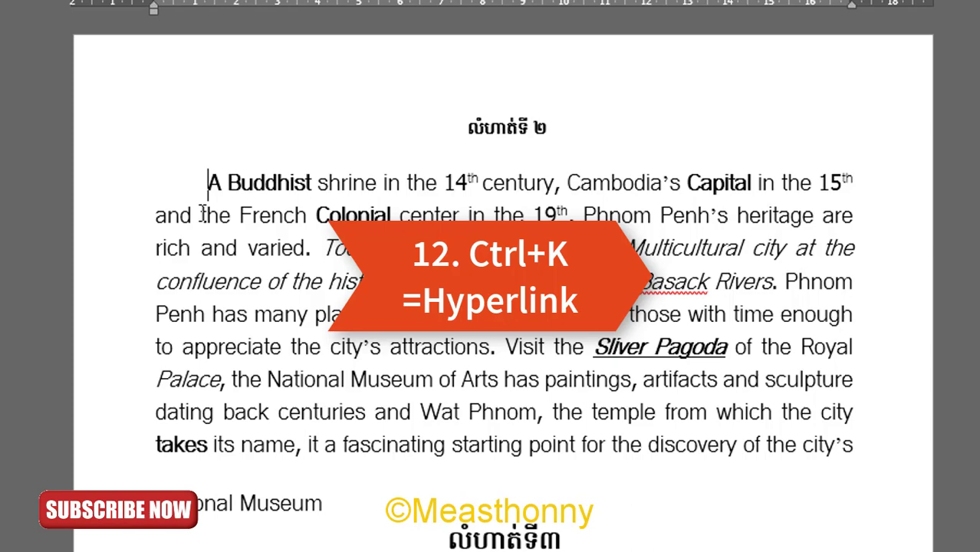
- Hyperlink the word 'point' near the paragraph end to the file info.txt using Ctrl+K
scroll(575, 394, "down", 1)
left_click(576, 393)
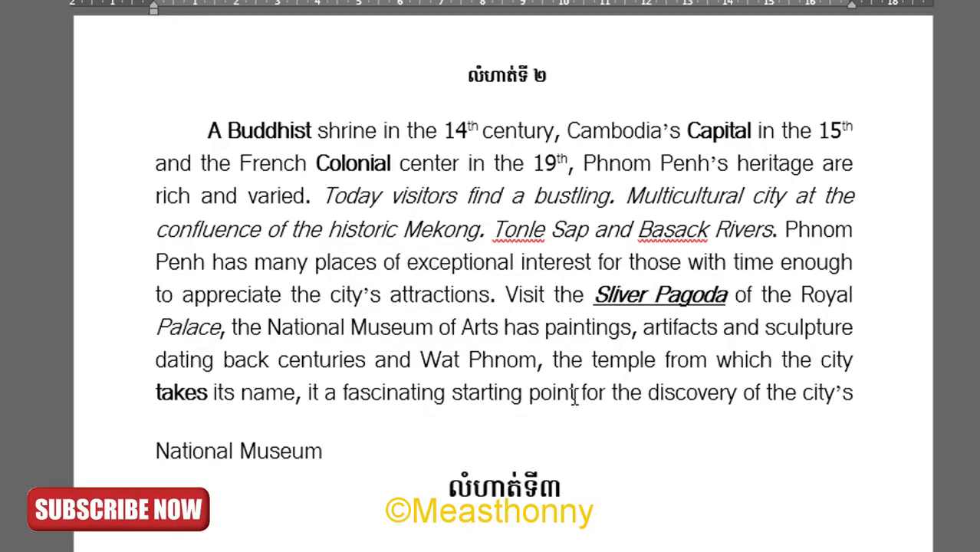
mouse_move(575, 393)
left_mouse_down()
mouse_move(548, 384)
mouse_move(530, 398)
left_mouse_up()
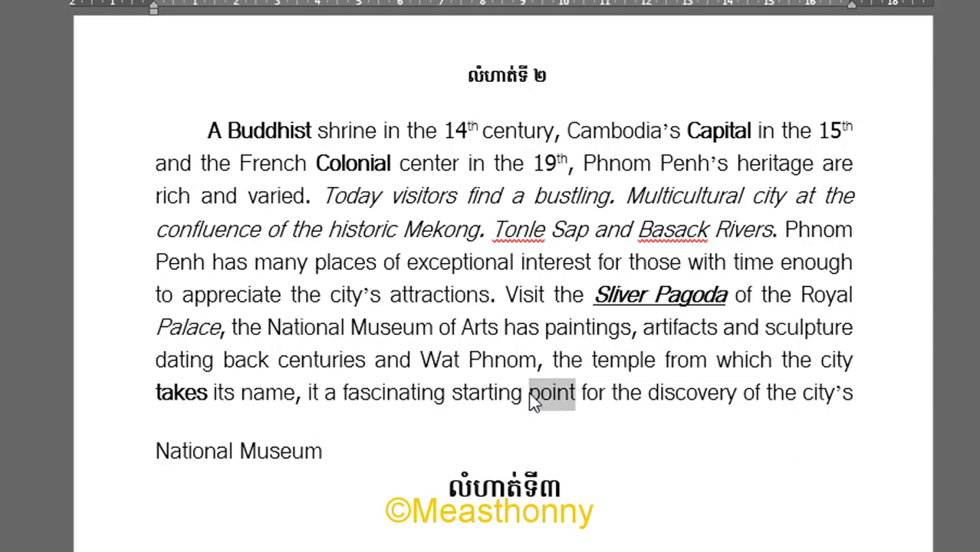
key("ctrl+k")
left_click(218, 149)
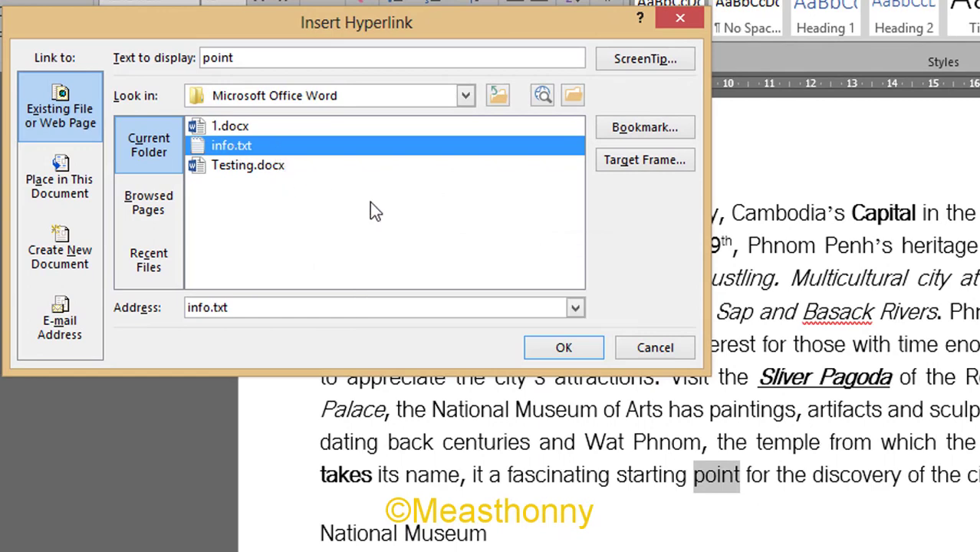
left_click(563, 348)
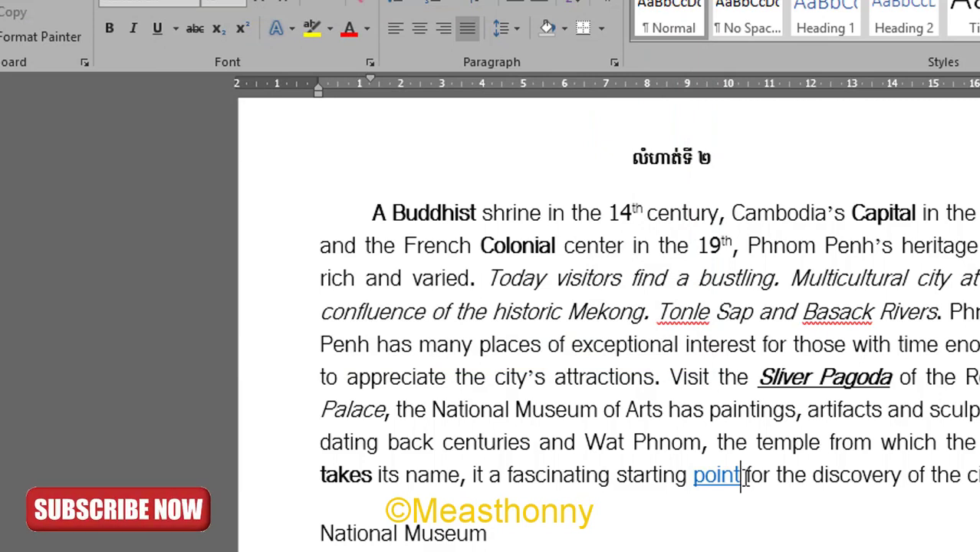
mouse_move(708, 491)
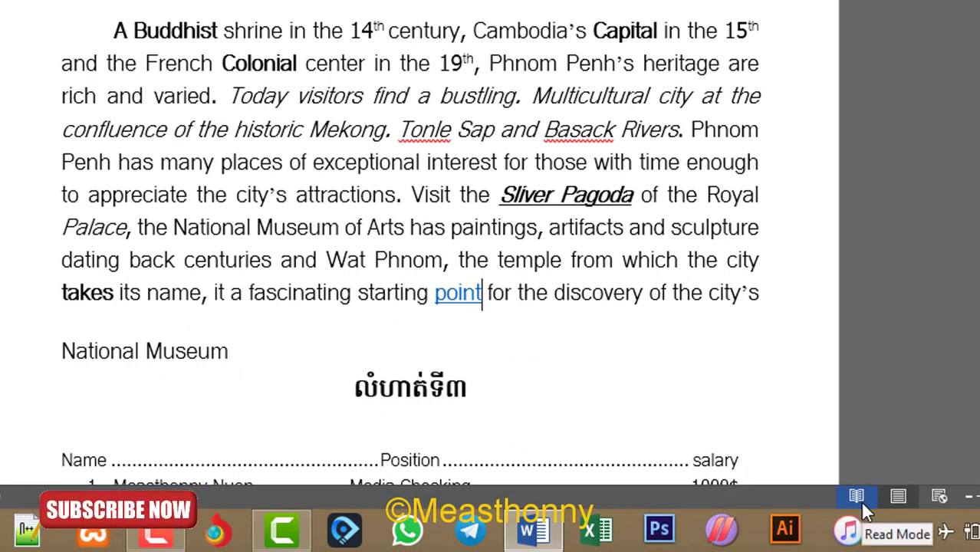
- Follow the 'point' link to open info.txt in Notepad, then close Notepad
left_click(860, 502)
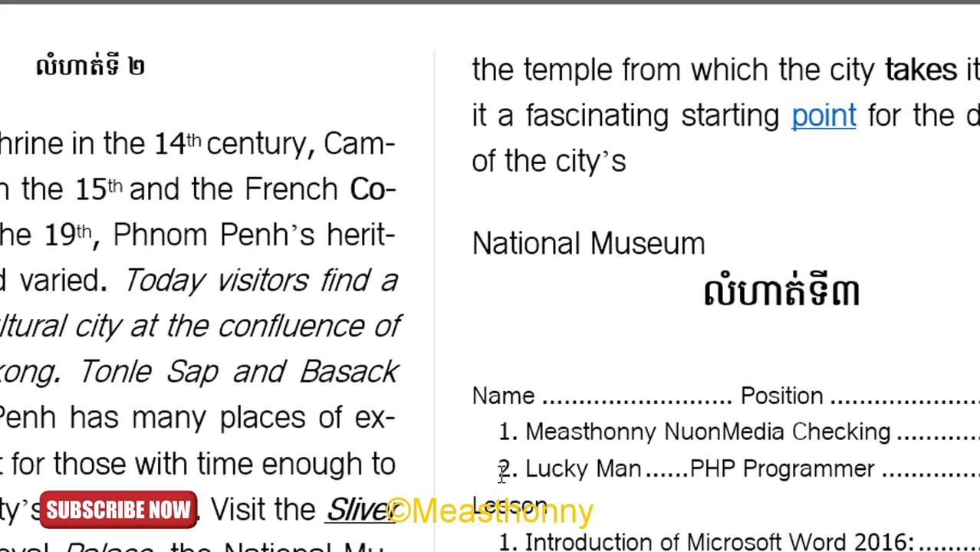
mouse_move(815, 148)
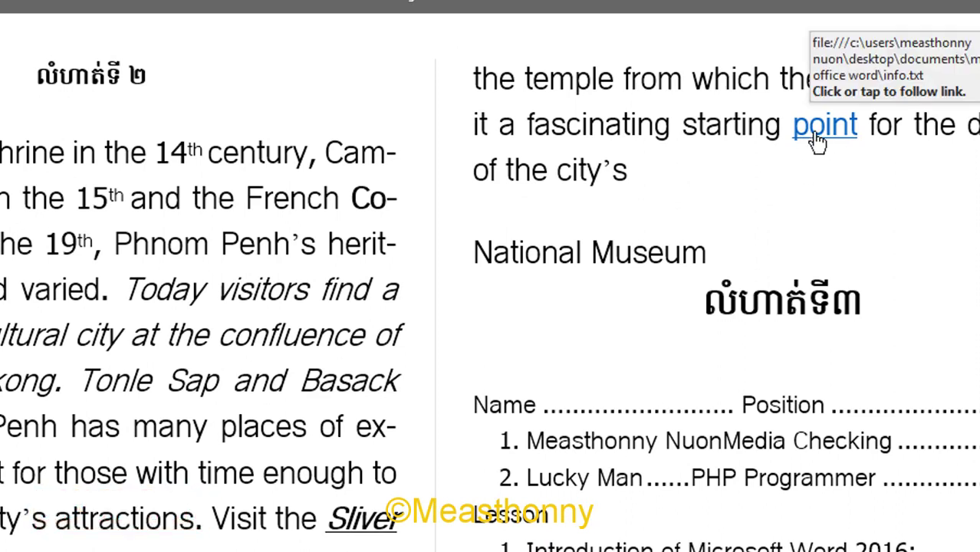
left_click(817, 141)
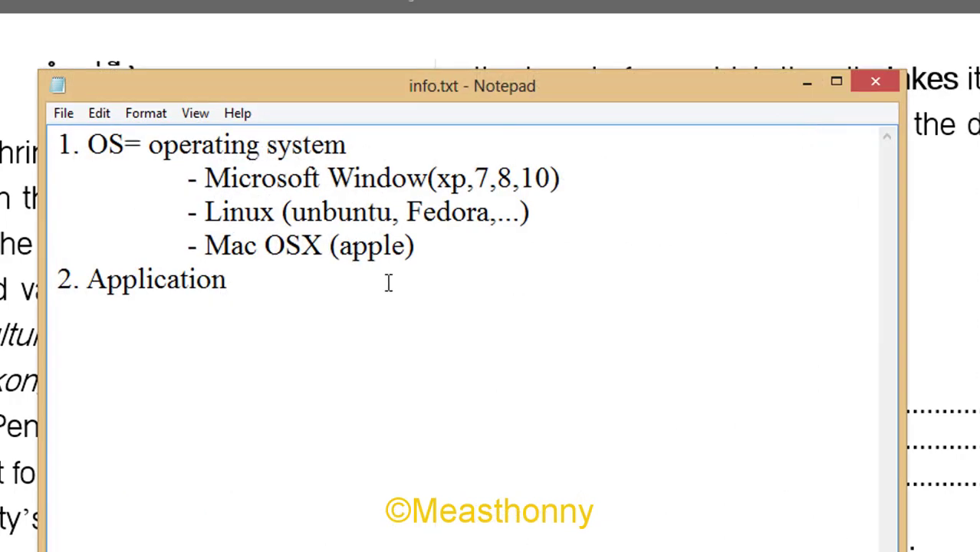
left_click(874, 83)
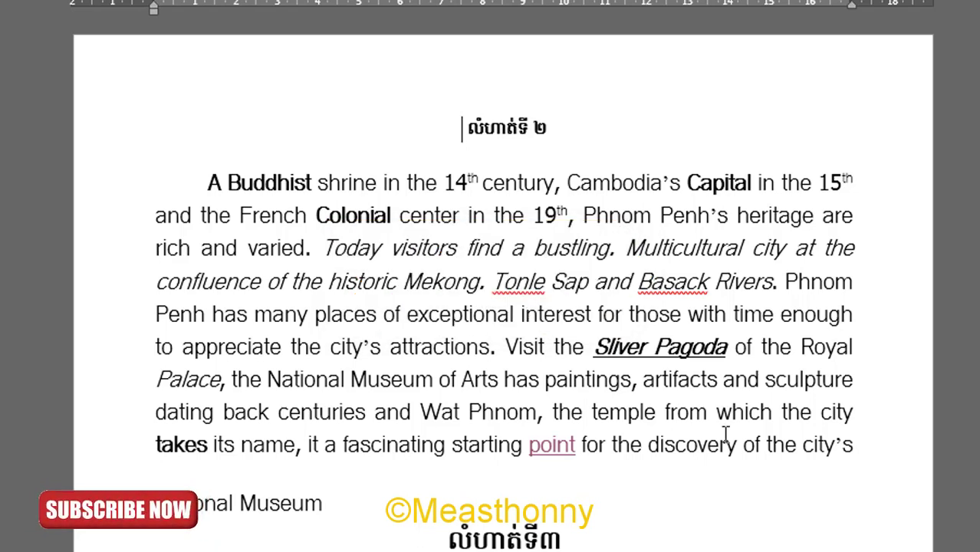
- Left-align the first paragraph with Ctrl+L, deselect it, and open a new blank document
left_click_drag(857, 446, 209, 174)
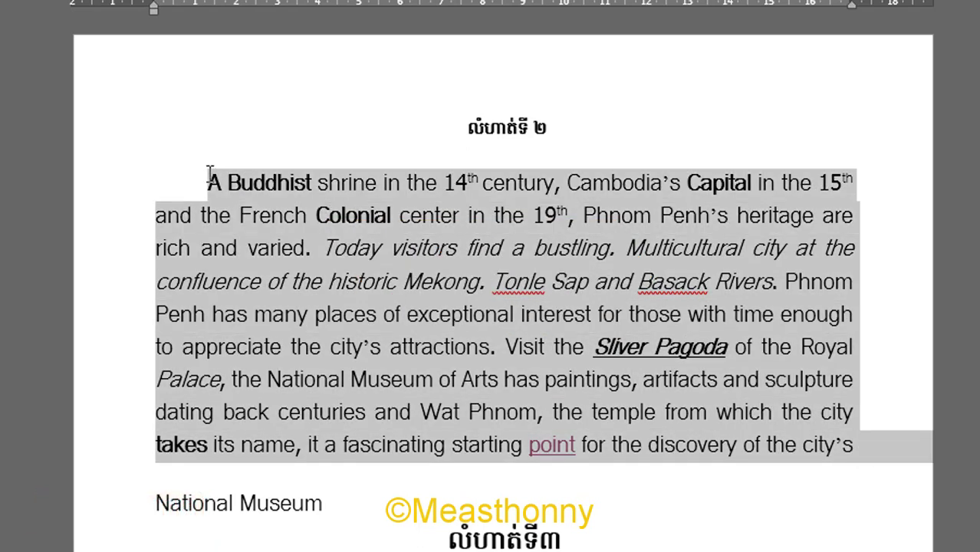
key("ctrl+l")
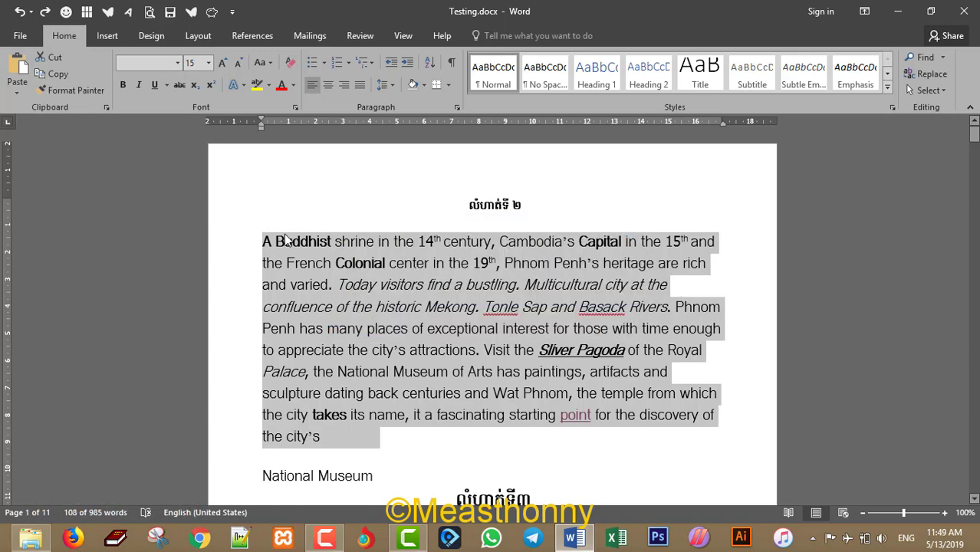
left_click(419, 309)
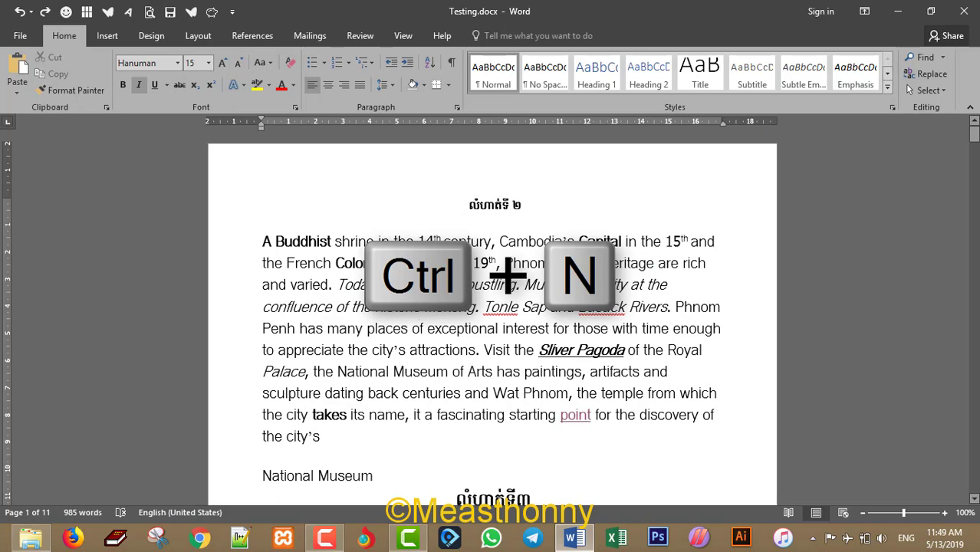
key("ctrl+n")
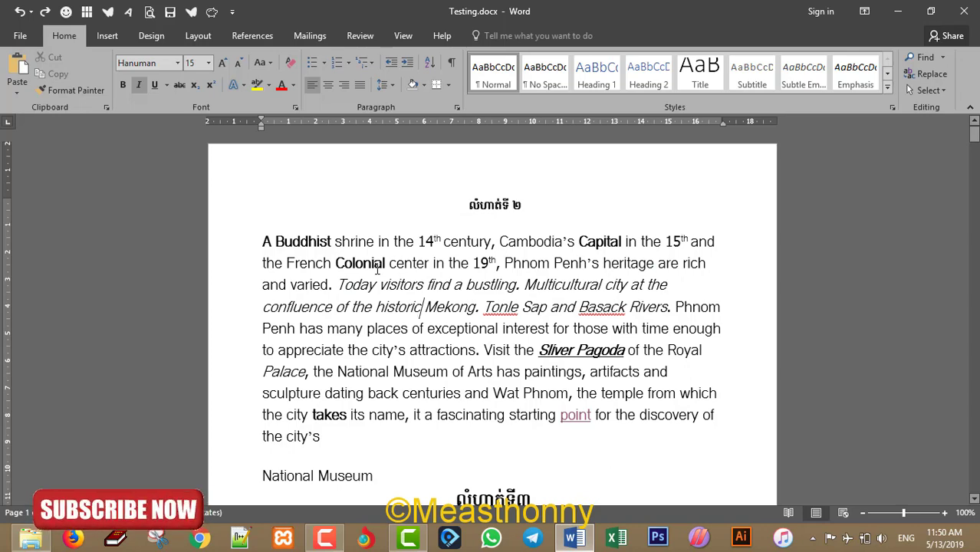
key("ctrl+o")
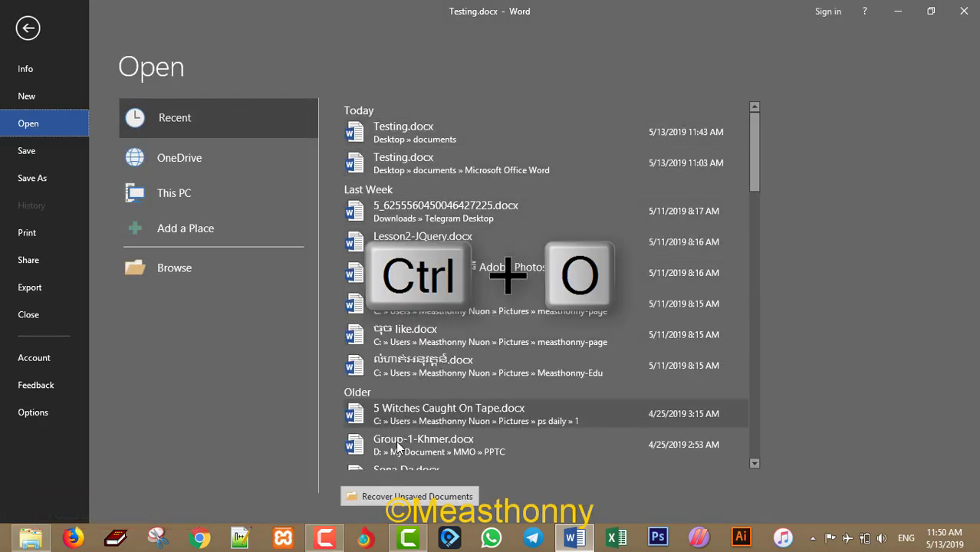
left_click(446, 136)
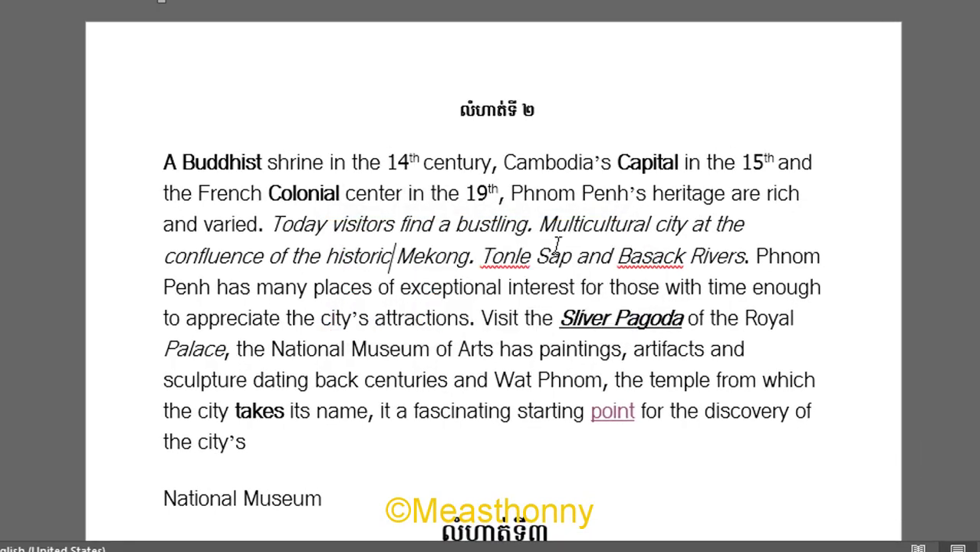
key("ctrl+p")
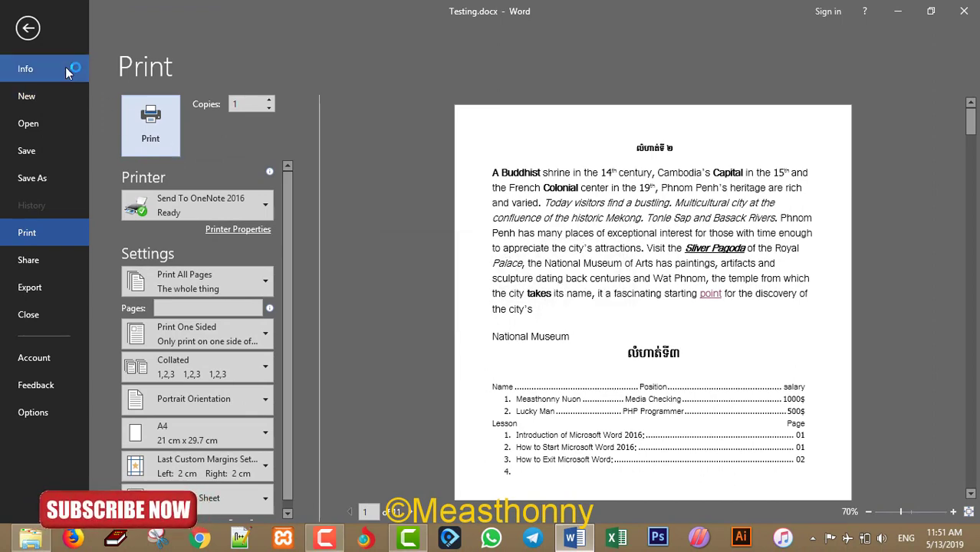
key("Escape")
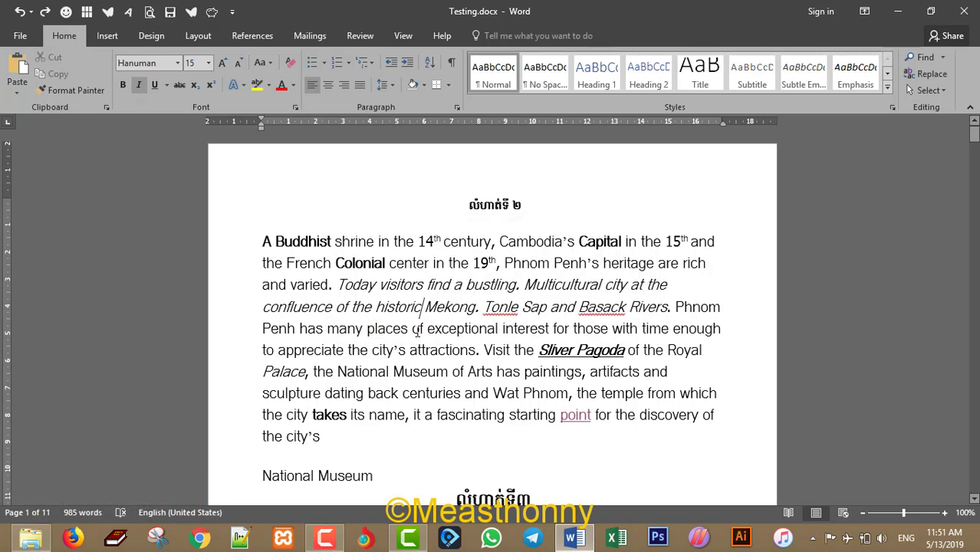
- Right-align the paragraph, return it to left alignment, and save Testing.docx
left_click_drag(334, 438, 242, 253)
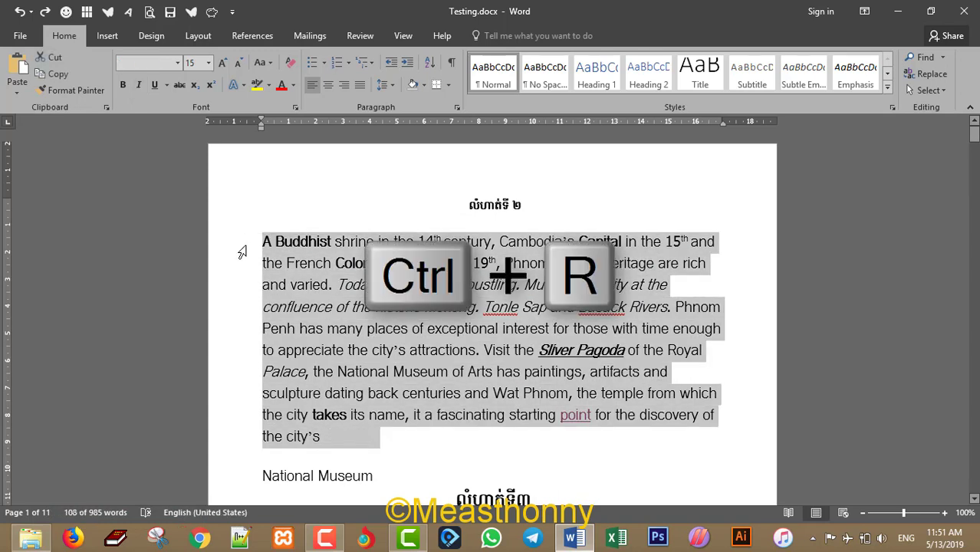
key("ctrl+r")
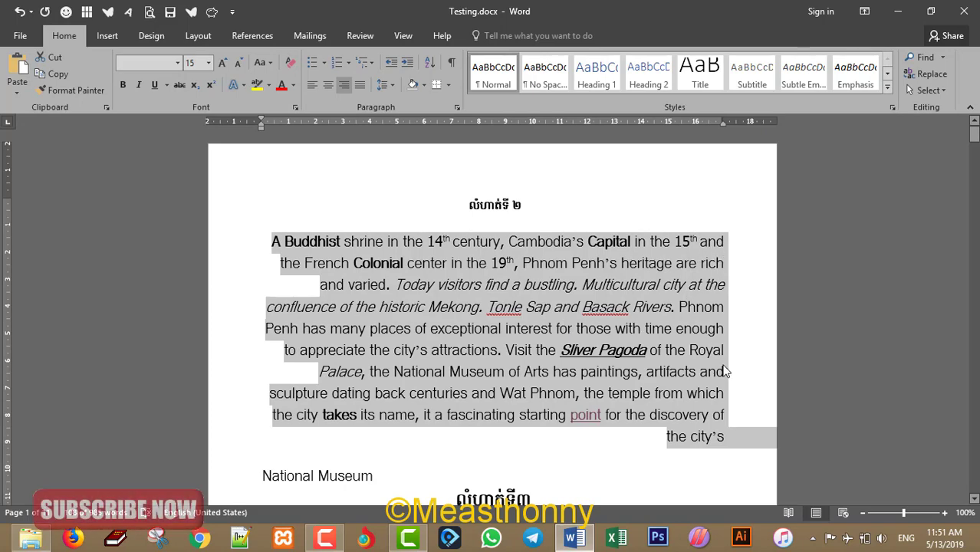
key("ctrl+l")
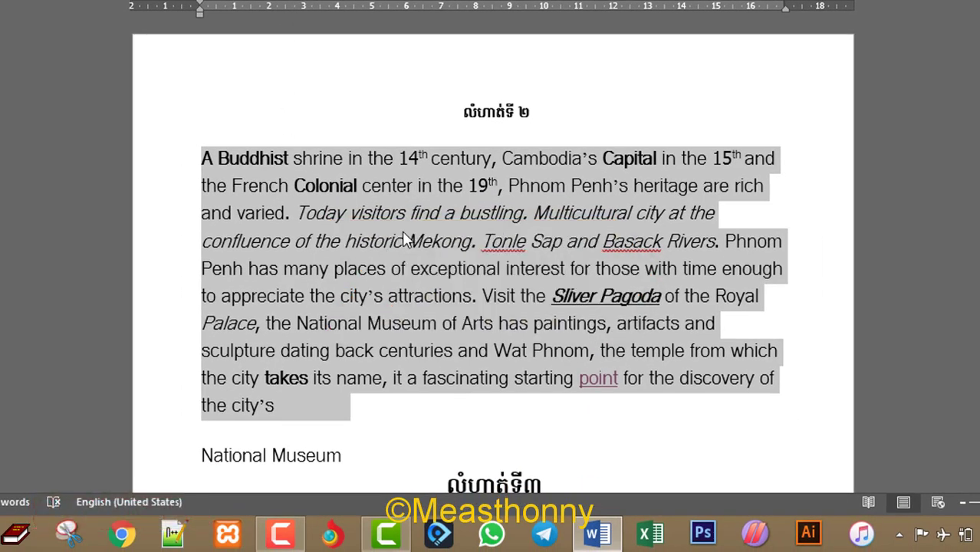
key("ctrl+s")
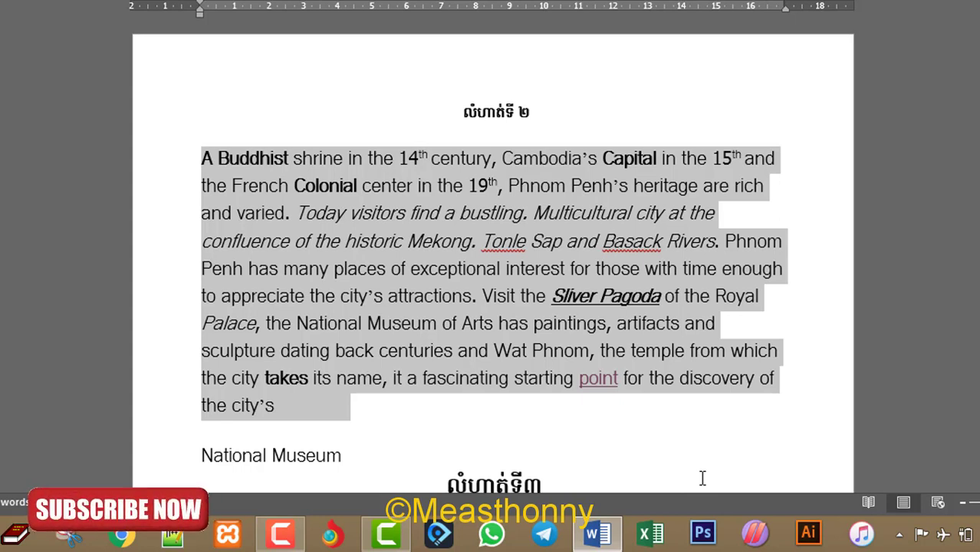
- Apply a hanging indent to the paragraph with Ctrl+T, then undo it
left_click(693, 378)
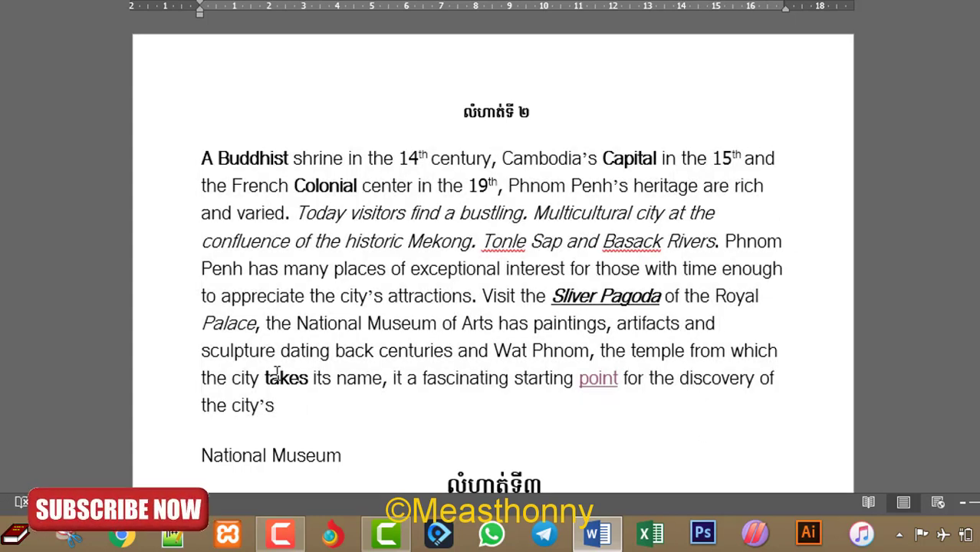
left_click_drag(351, 407, 196, 179)
key("ctrl+t")
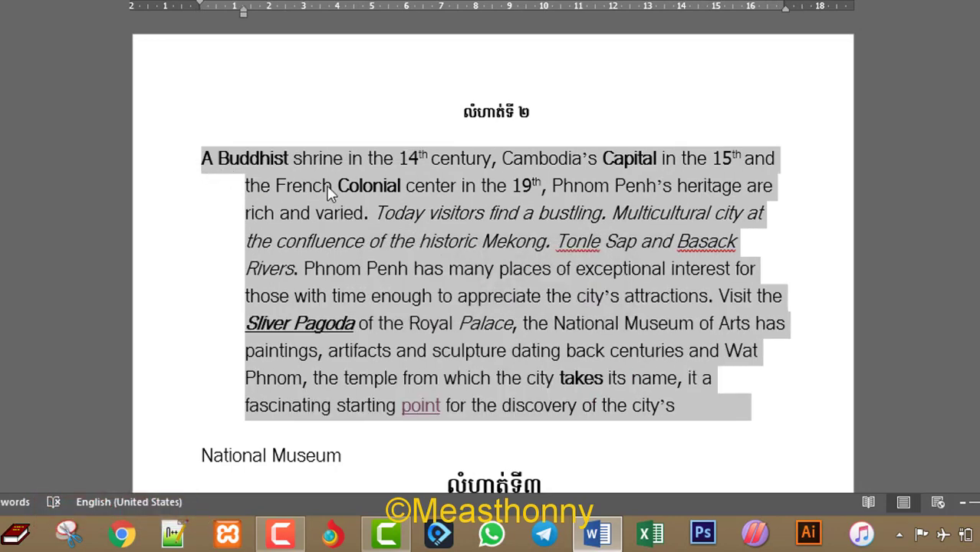
key("ctrl+z")
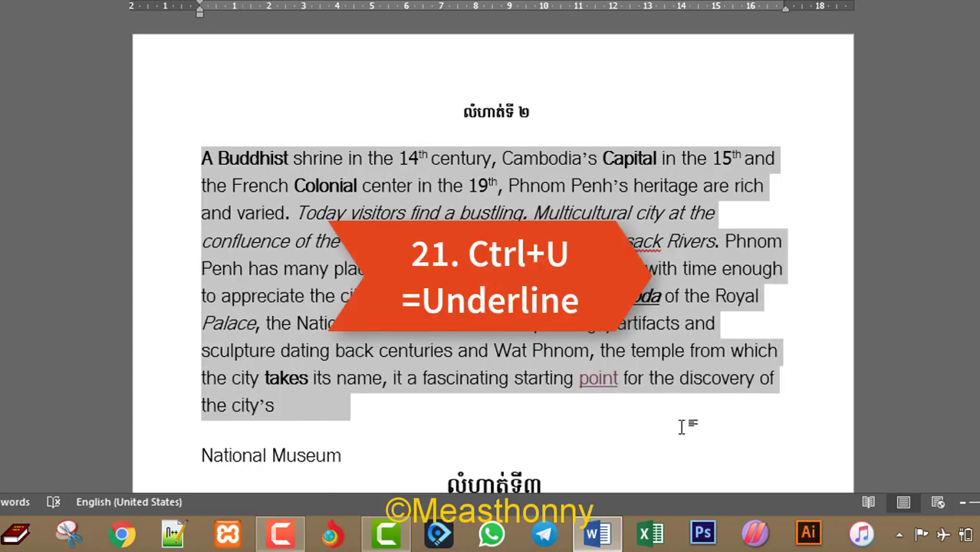
- Underline the word 'name' with Ctrl+U and close the document with Ctrl+W
left_click(471, 378)
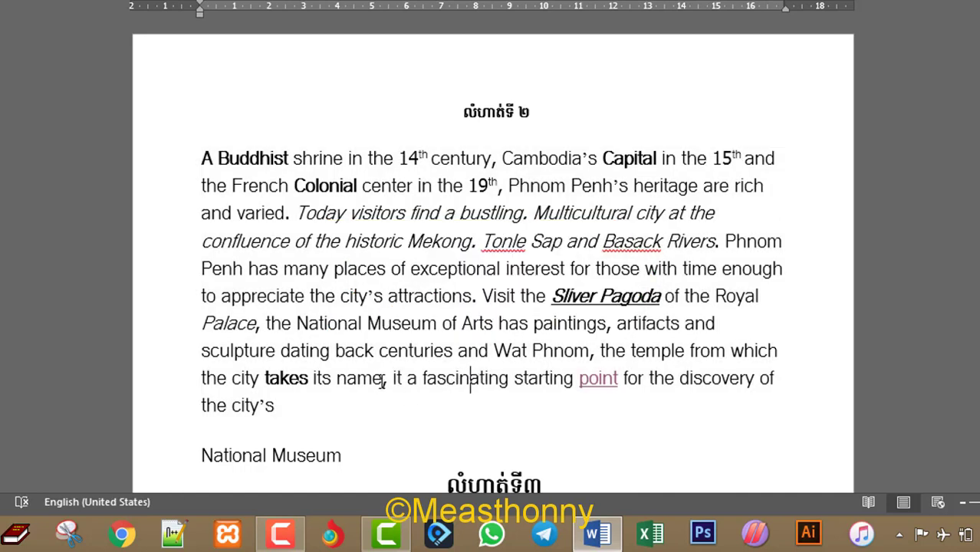
left_click_drag(383, 381, 338, 381)
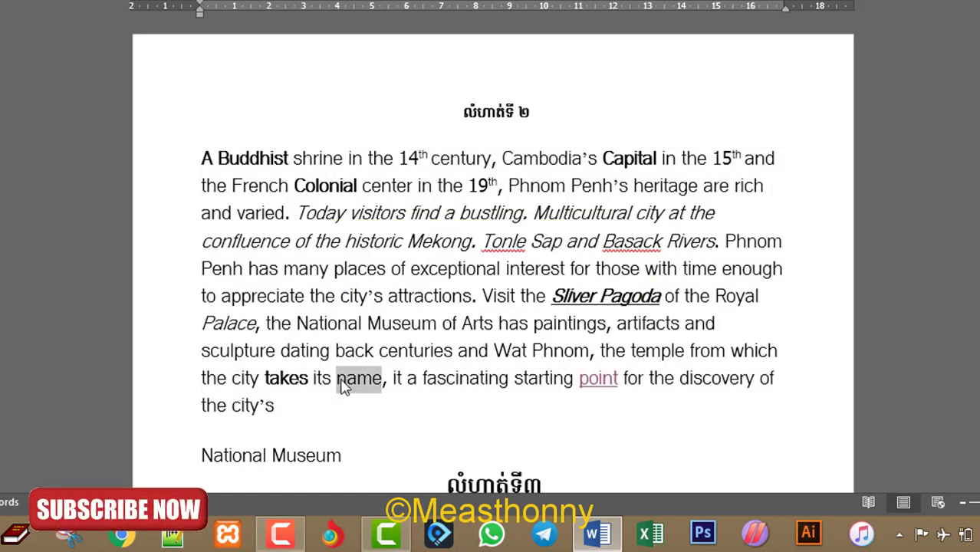
key("ctrl+u")
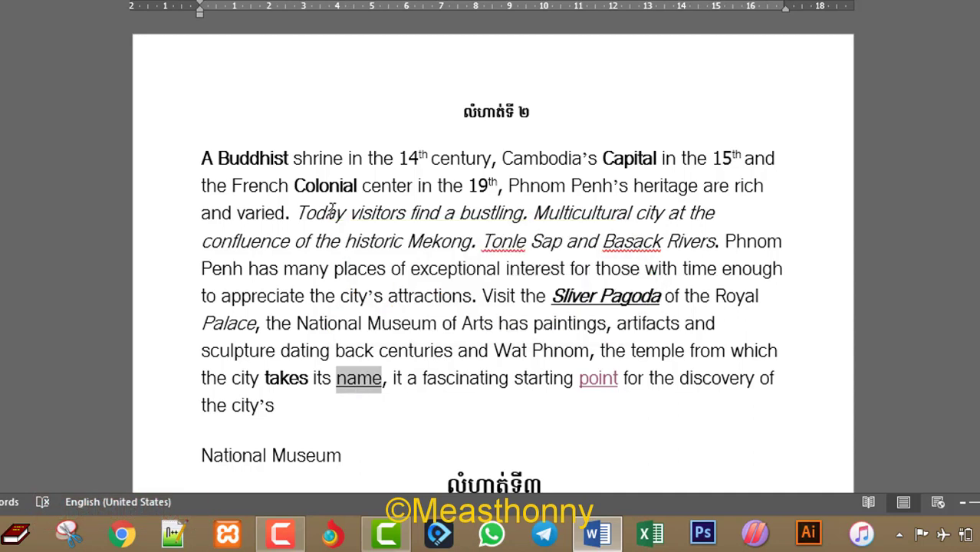
key("ctrl+w")
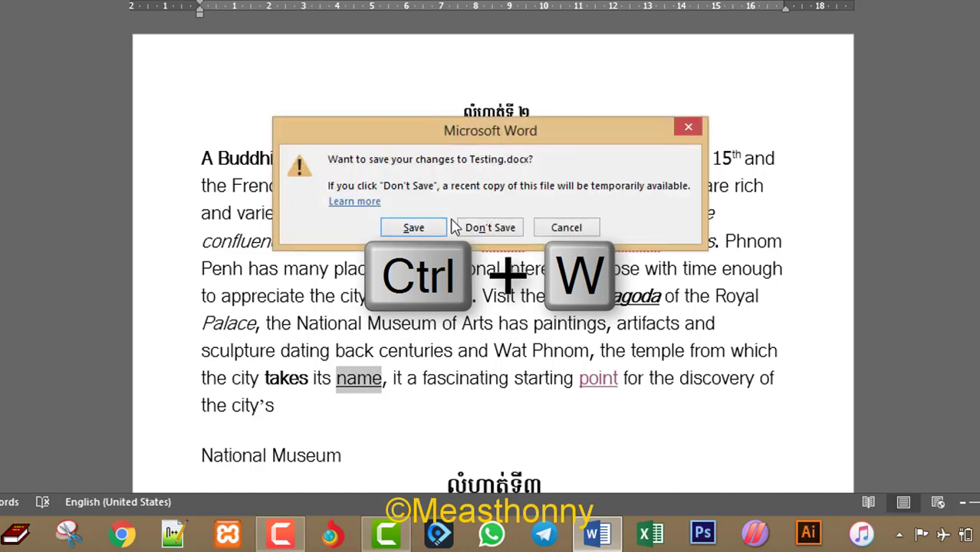
- Choose Save in the close prompt to keep the changes to Testing.docx
left_click(429, 230)
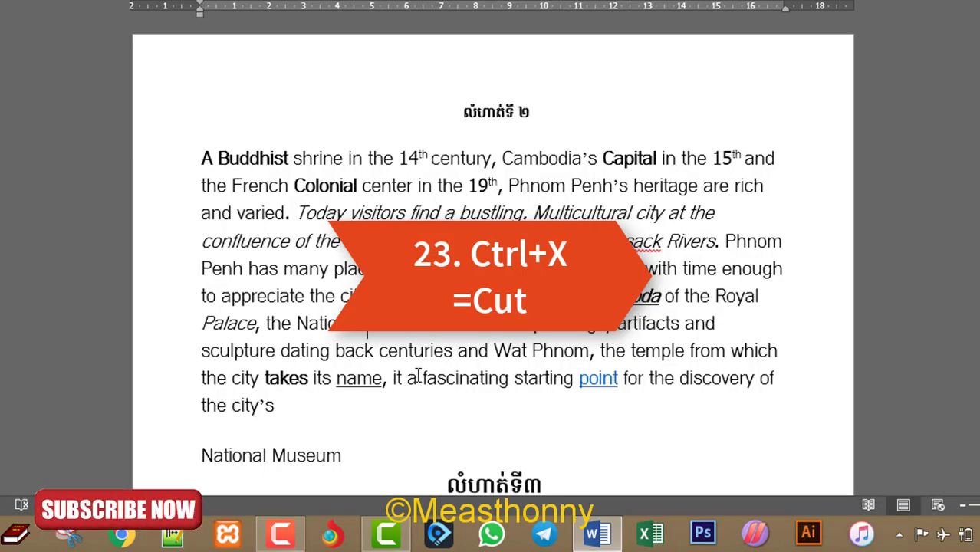
- Cut the 'National Museum' line, redo and undo its removal, then reselect its text
scroll(376, 372, "down", 1)
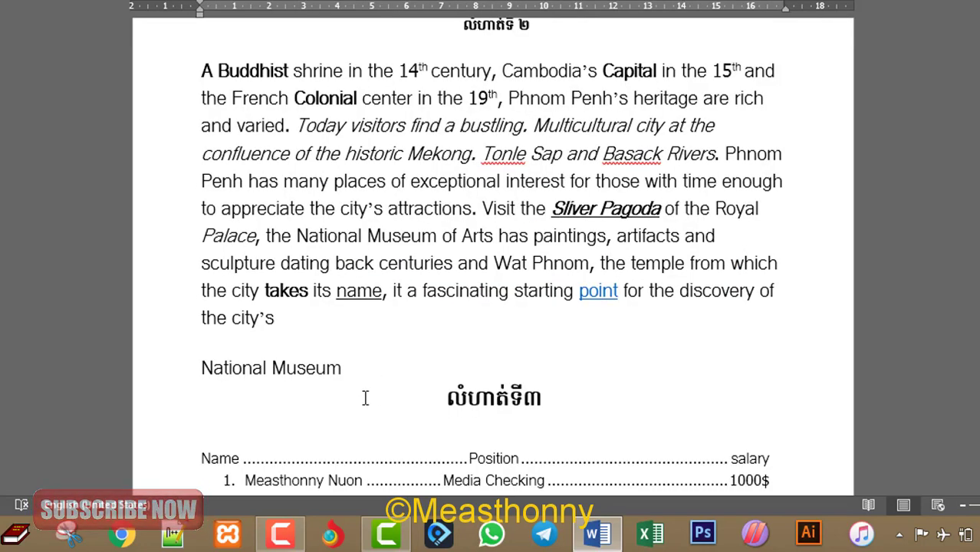
left_click_drag(354, 367, 219, 375)
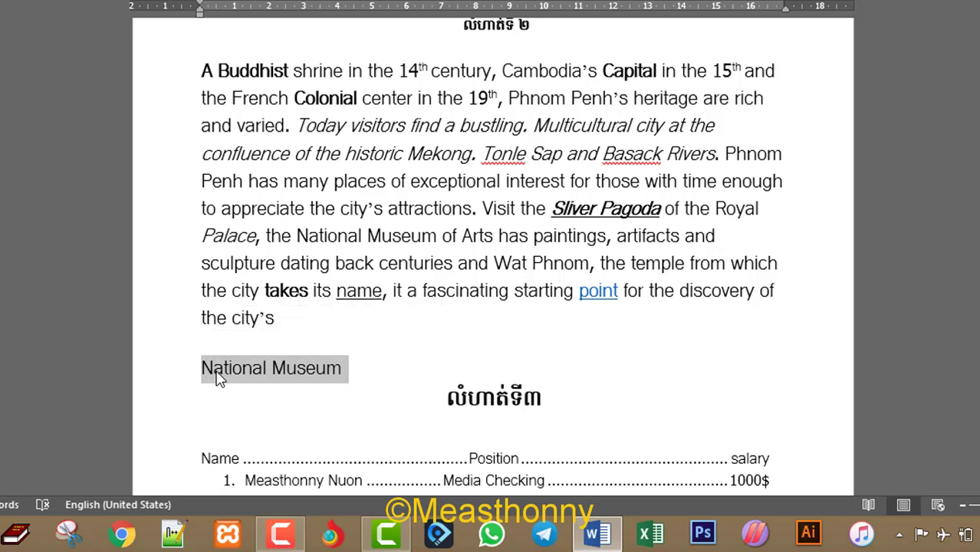
key("ctrl+x")
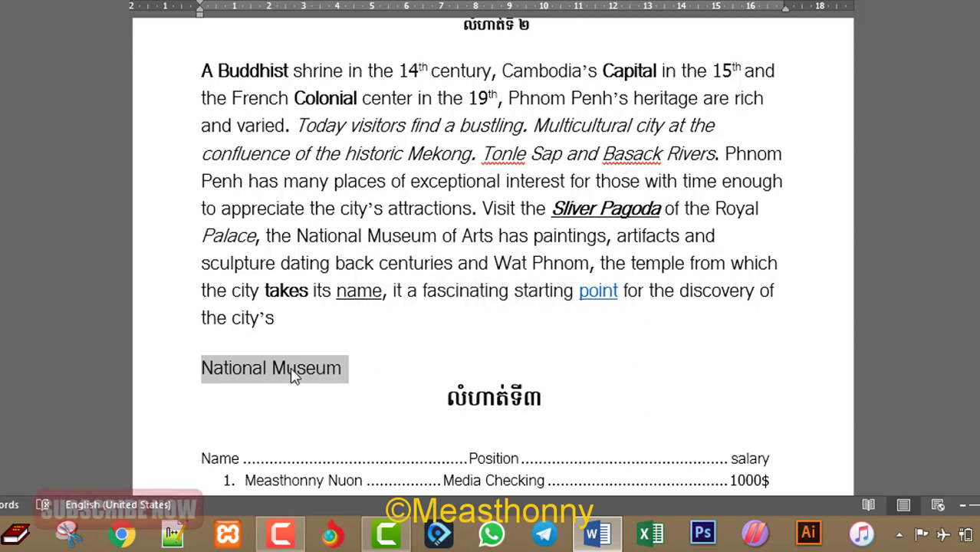
key("ctrl+x")
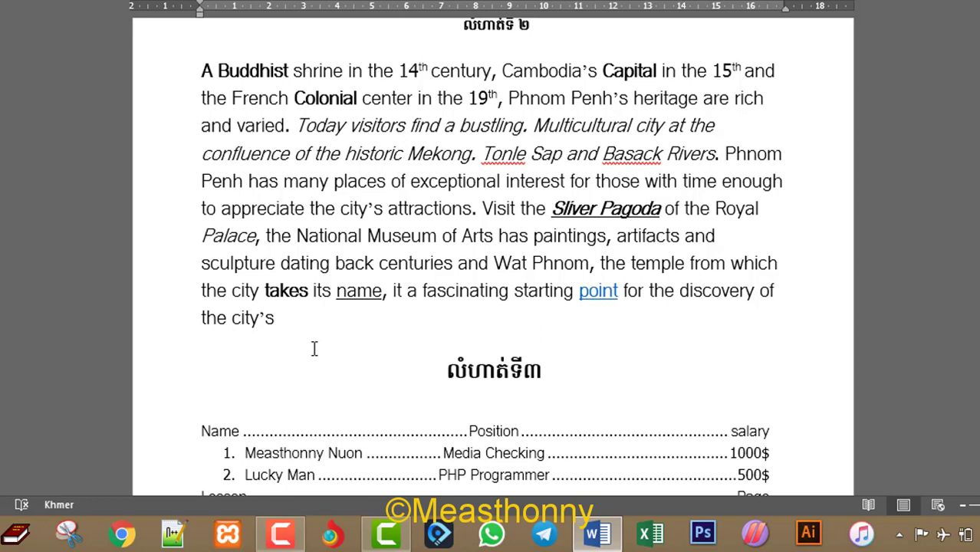
key("ctrl+y")
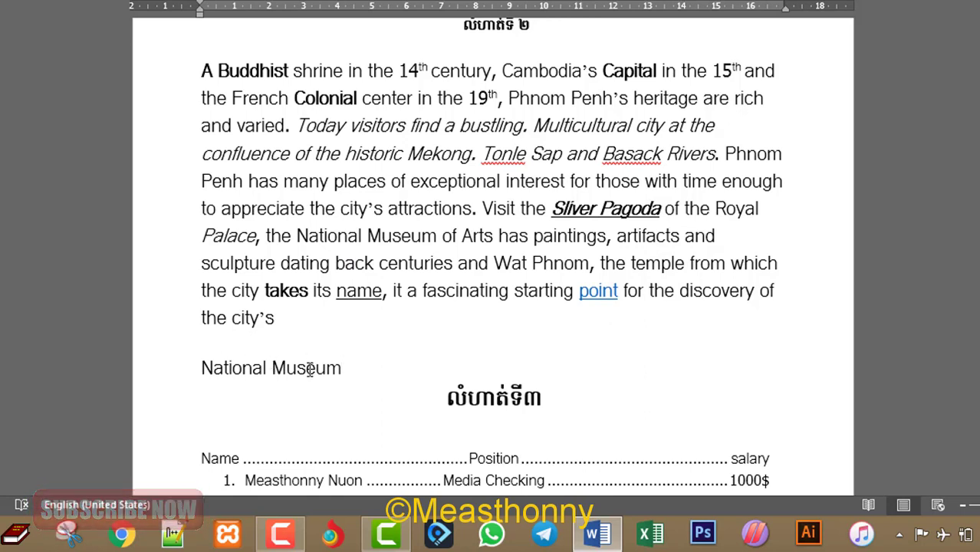
key("ctrl+y")
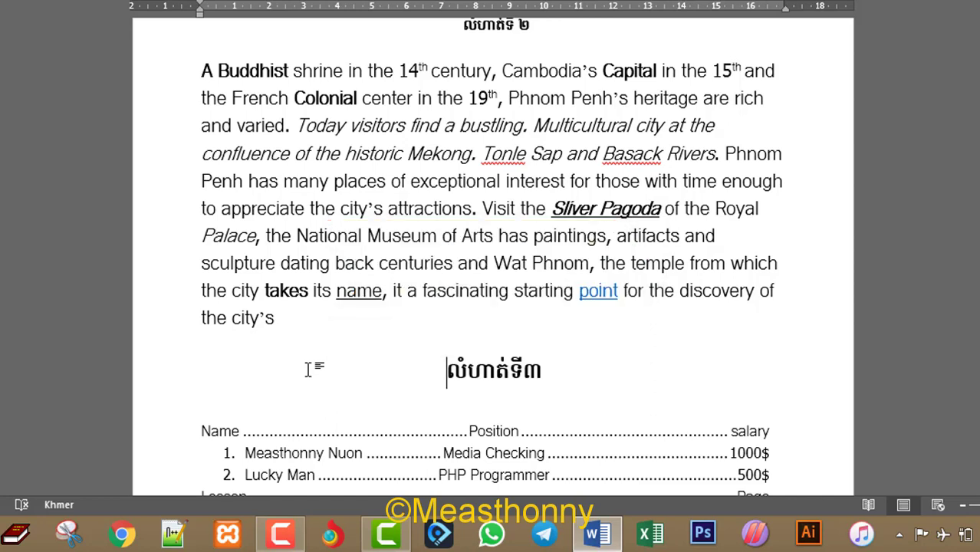
mouse_move(308, 370)
left_mouse_down()
mouse_move(271, 360)
mouse_move(200, 367)
left_mouse_up()
type("National Museum")
- Paste extra copies of 'National Museum' on new lines below the original
left_click(364, 379)
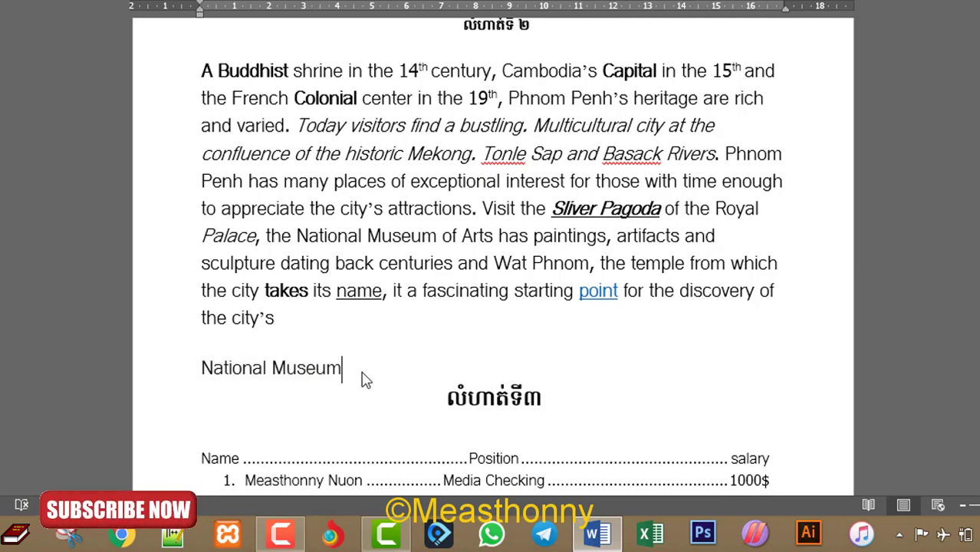
key("Return")
key("ctrl+v")
key("ctrl+v")
key("ctrl+v")
key("ctrl+v")
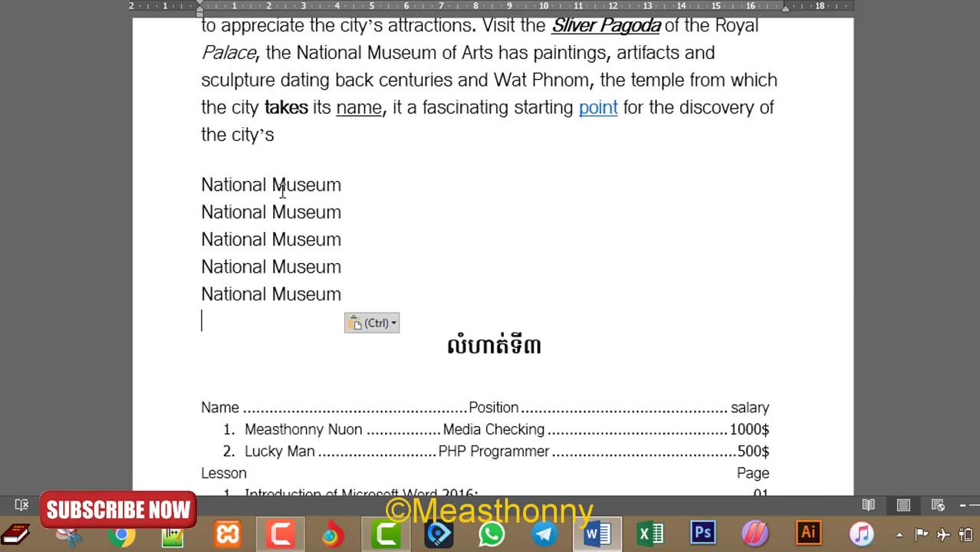
left_click_drag(343, 295, 202, 187)
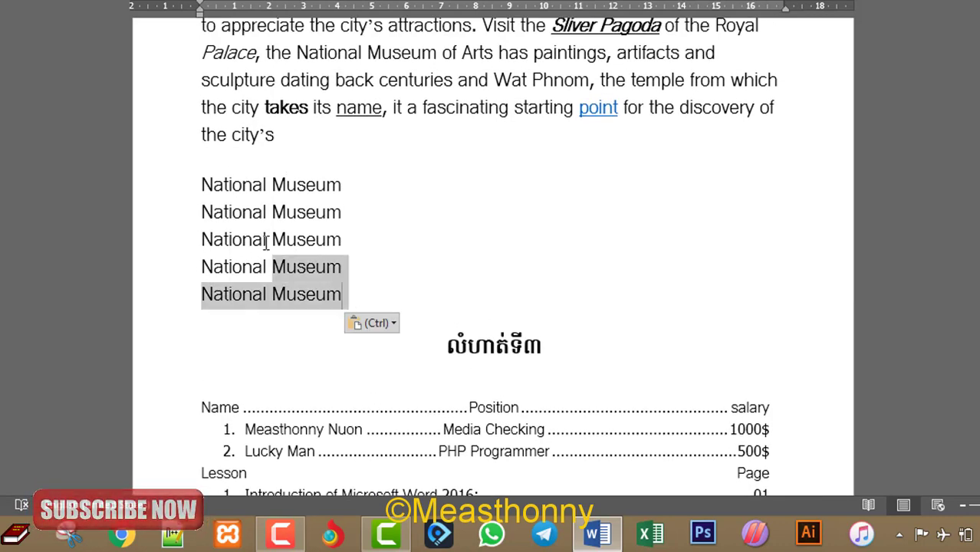
left_click(351, 264)
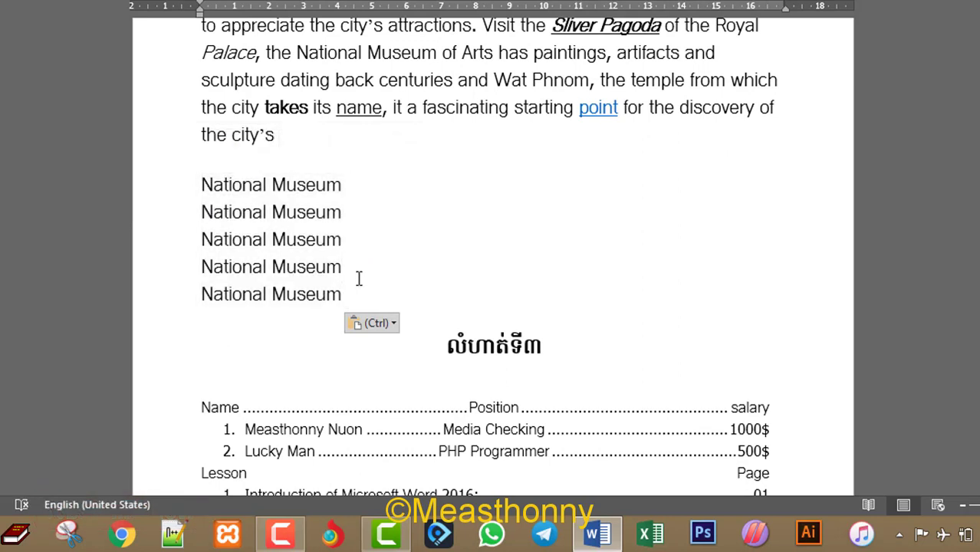
- Undo the pasted copies twice and redo once, leaving a single 'National Museum' line
key("ctrl+z")
key("ctrl+z")
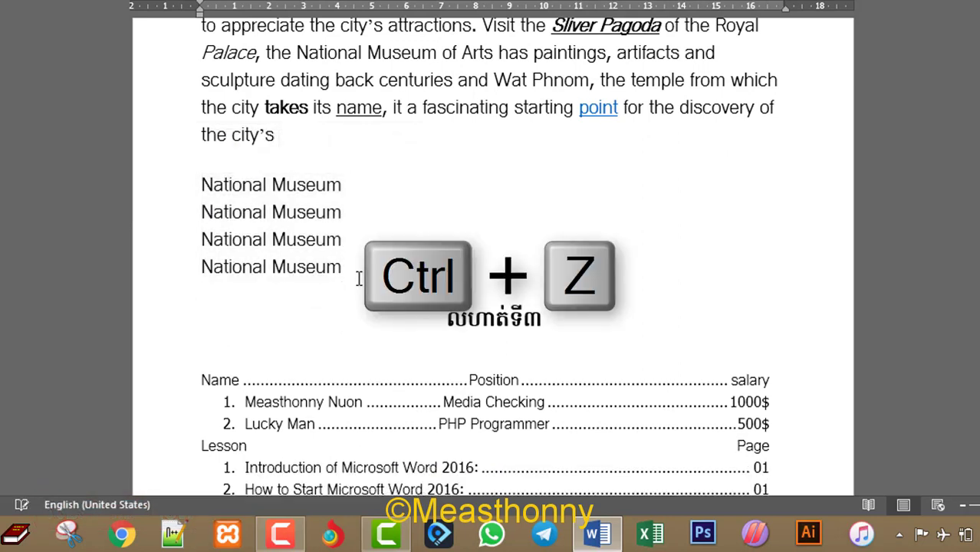
key("ctrl+z")
key("ctrl+z")
key("ctrl+z")
key("ctrl+y")
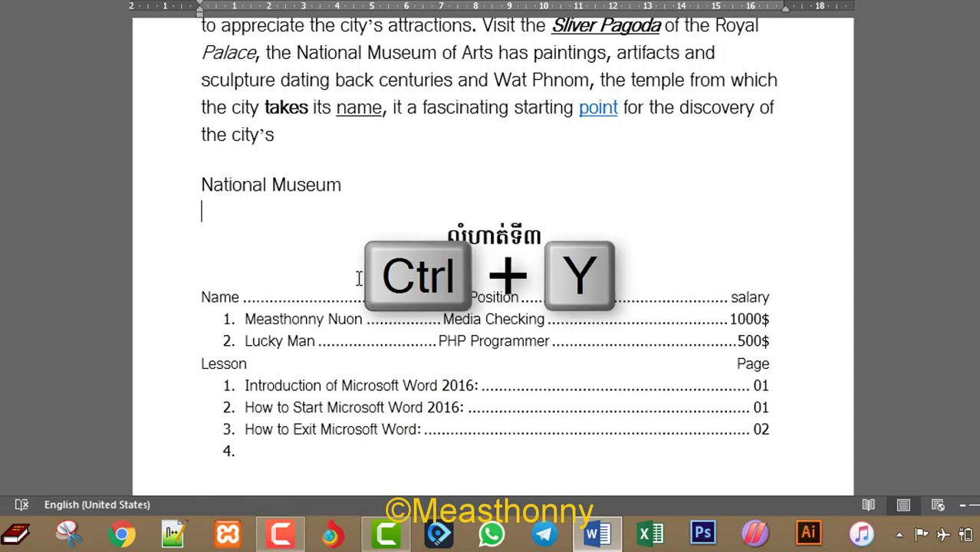
key("ctrl+y")
key("ctrl+y")
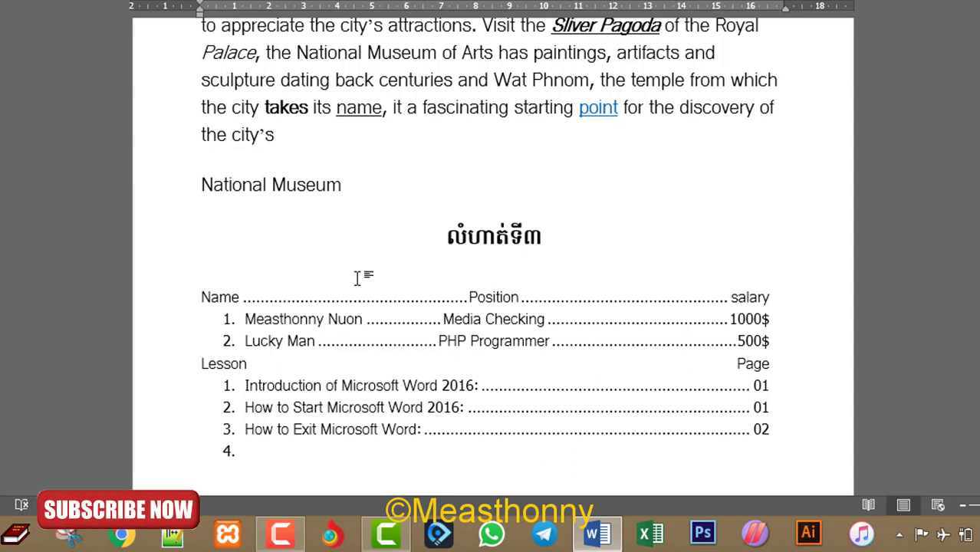
key("shift+F10")
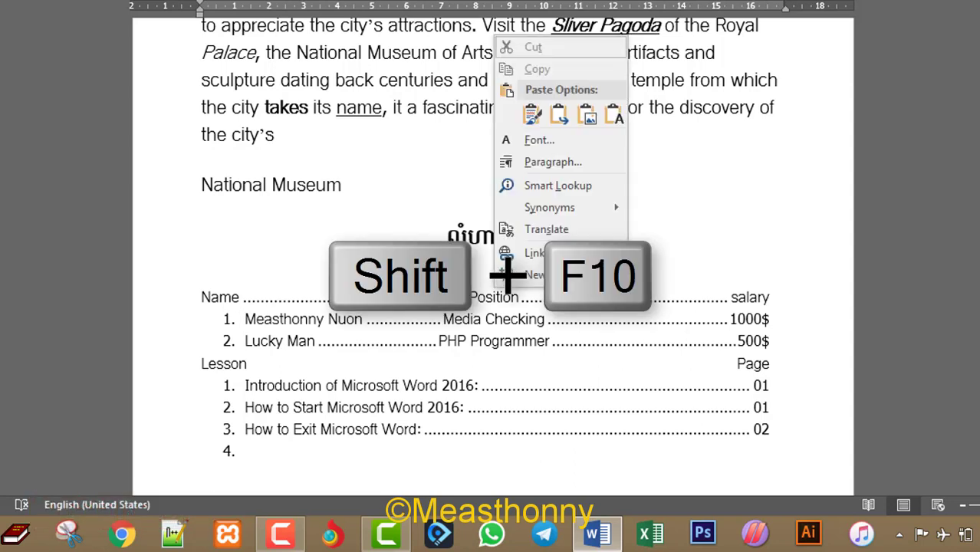
right_click(388, 166)
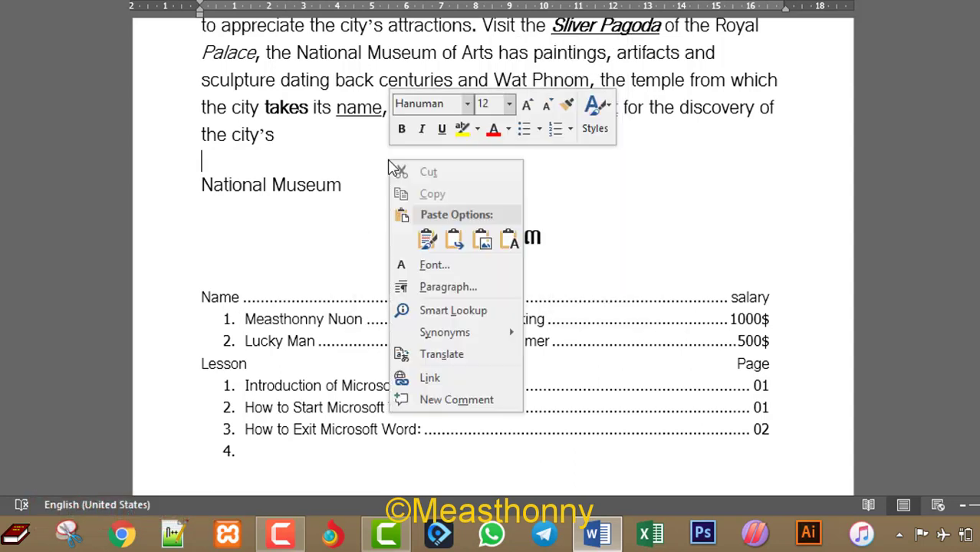
key("Escape")
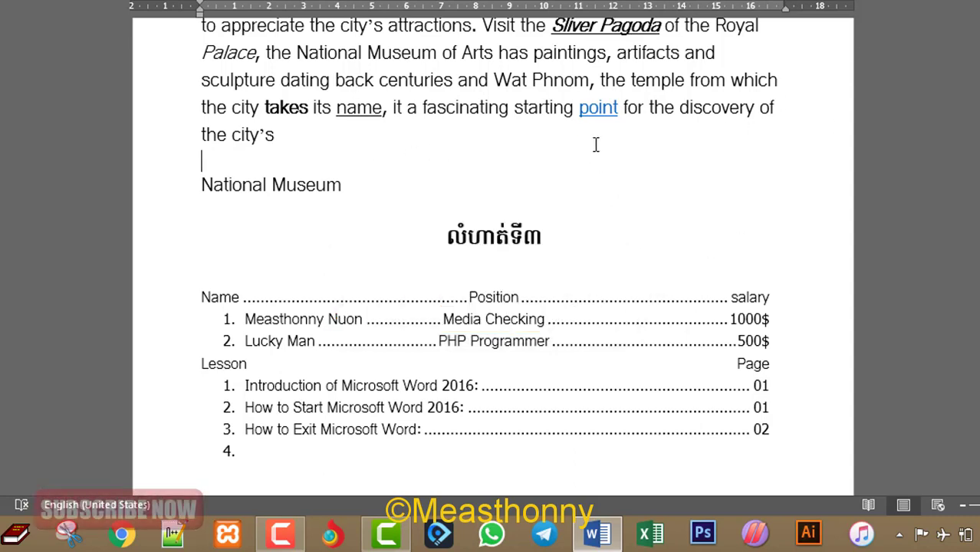
key("alt+F4")
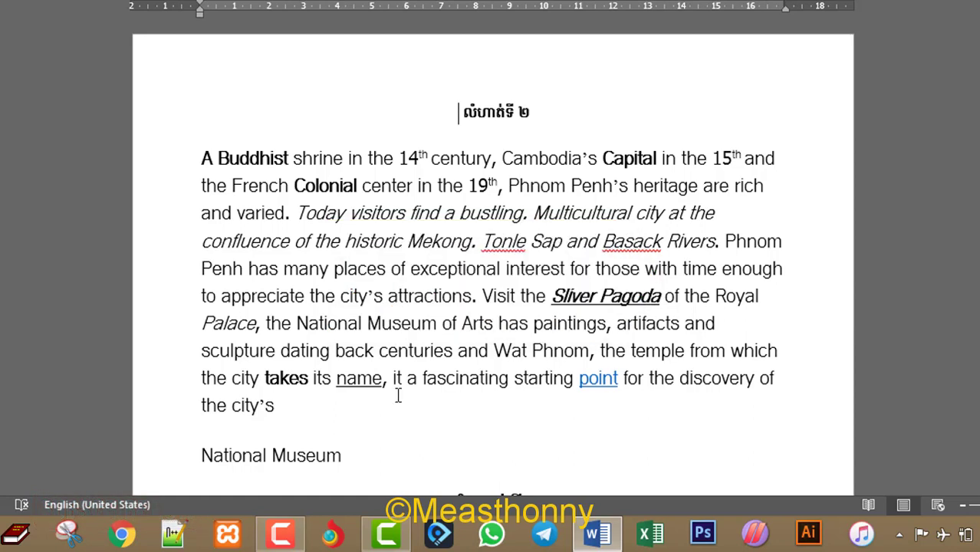
- Shrink the 'National Museum' line's font size two steps with Ctrl+[
scroll(366, 415, "down", 1)
left_click_drag(350, 414, 203, 416)
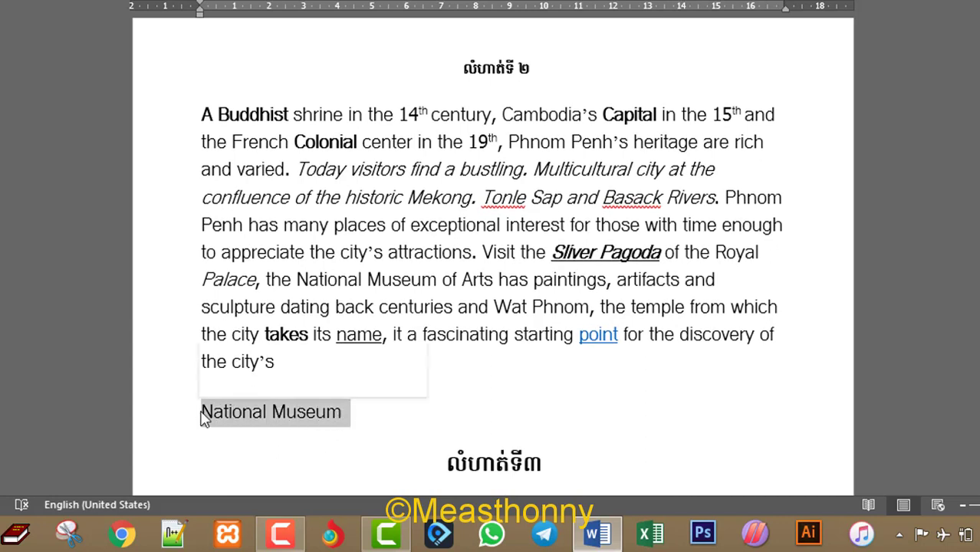
key("ctrl+bracketleft")
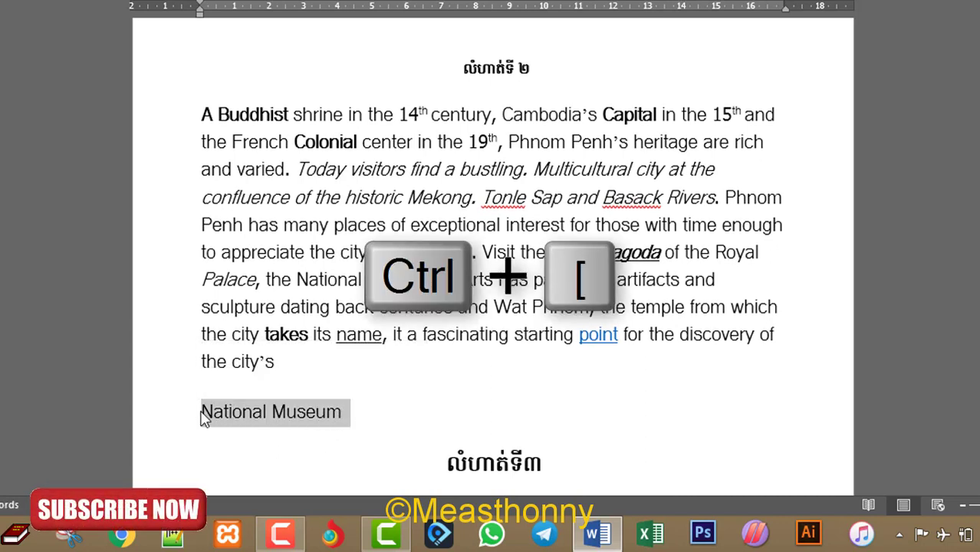
key("ctrl+bracketleft")
key("ctrl+bracketleft")
key("ctrl+bracketleft")
key("ctrl+bracketleft")
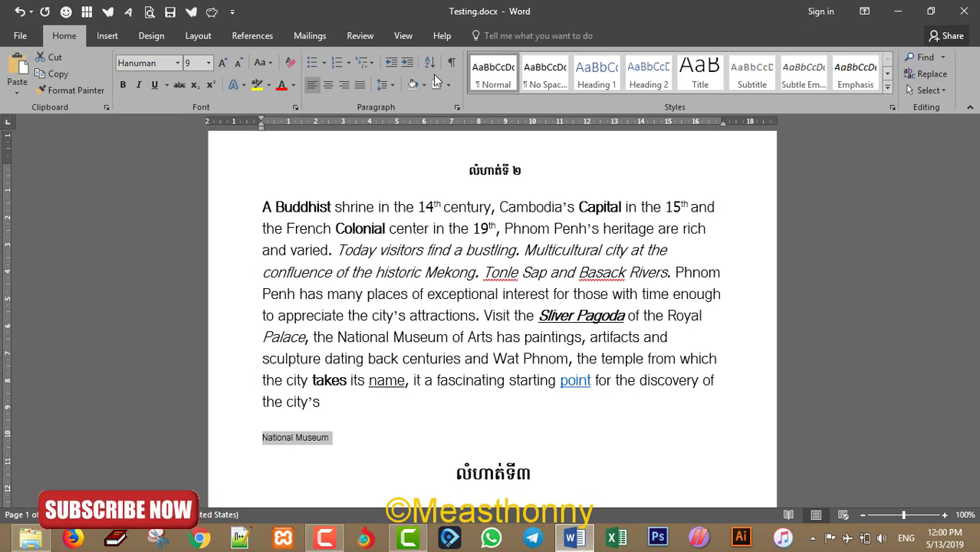
key("ctrl+F1")
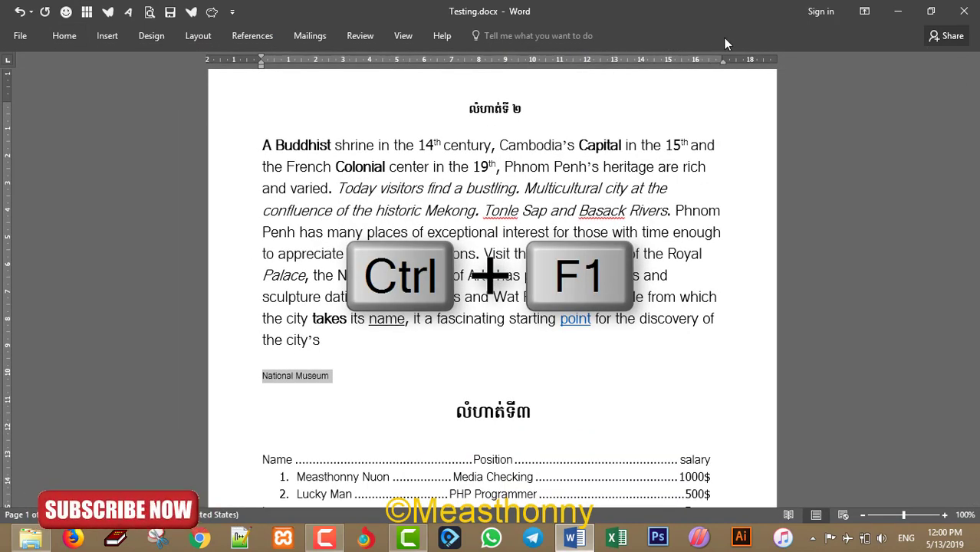
key("ctrl+F1")
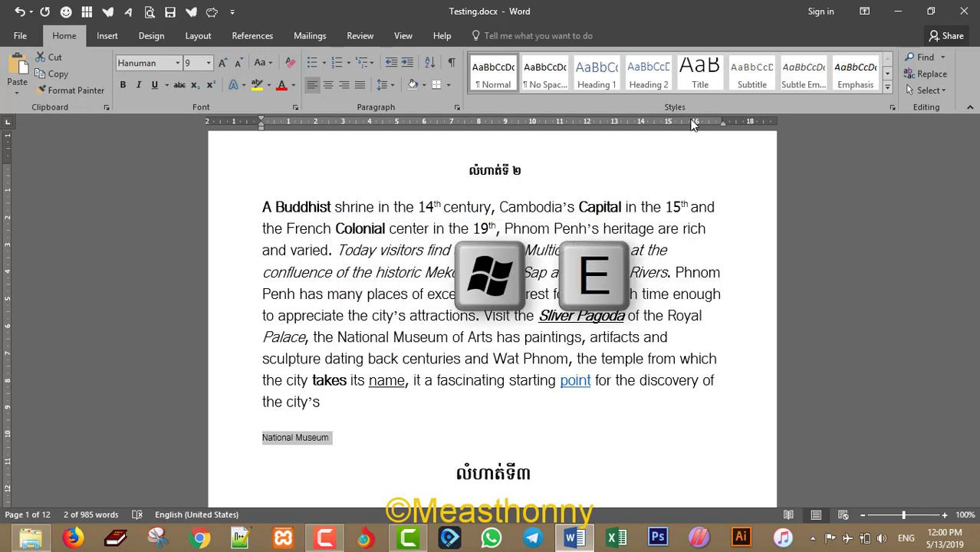
key("super+e")
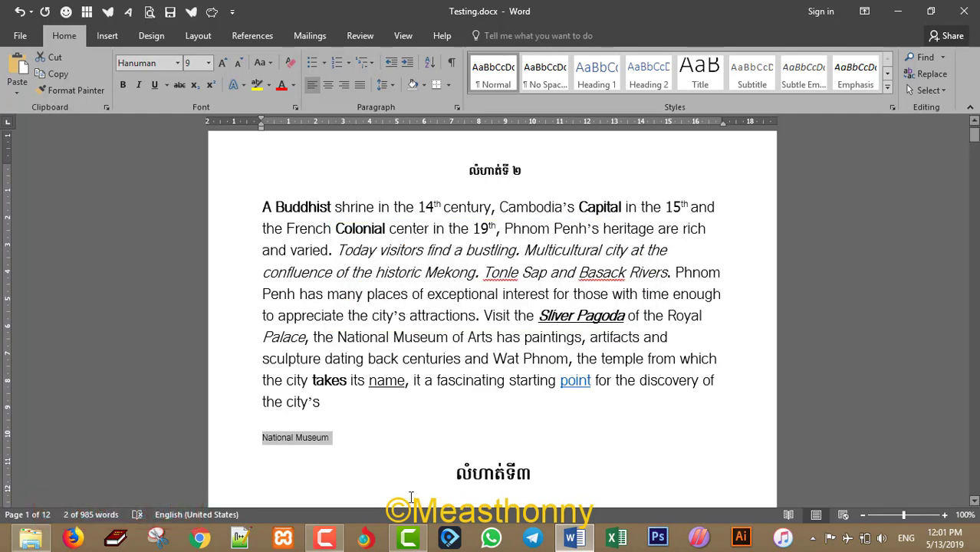
- Enlarge the 'National Museum' text three font-size steps with Ctrl+]
scroll(343, 443, "down", 1)
left_click(345, 404)
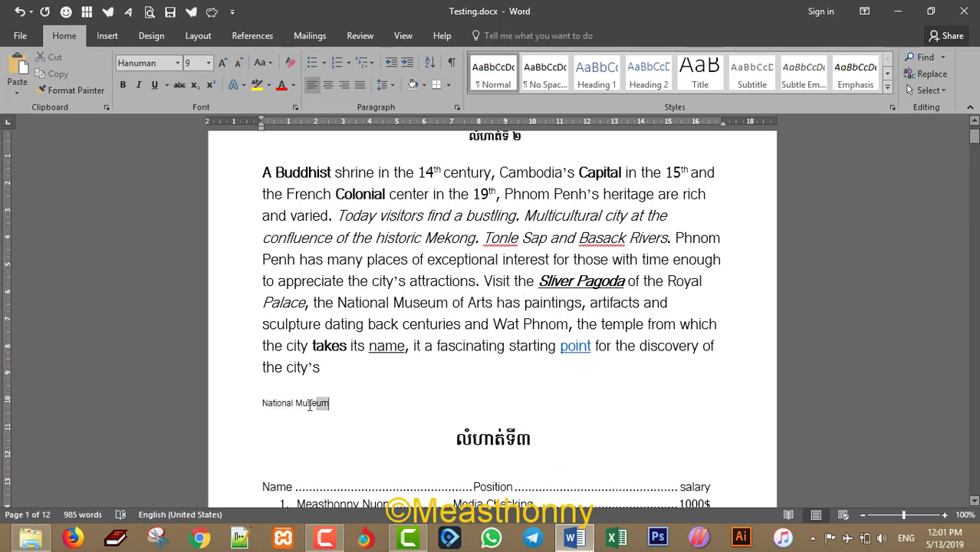
left_click_drag(310, 406, 260, 403)
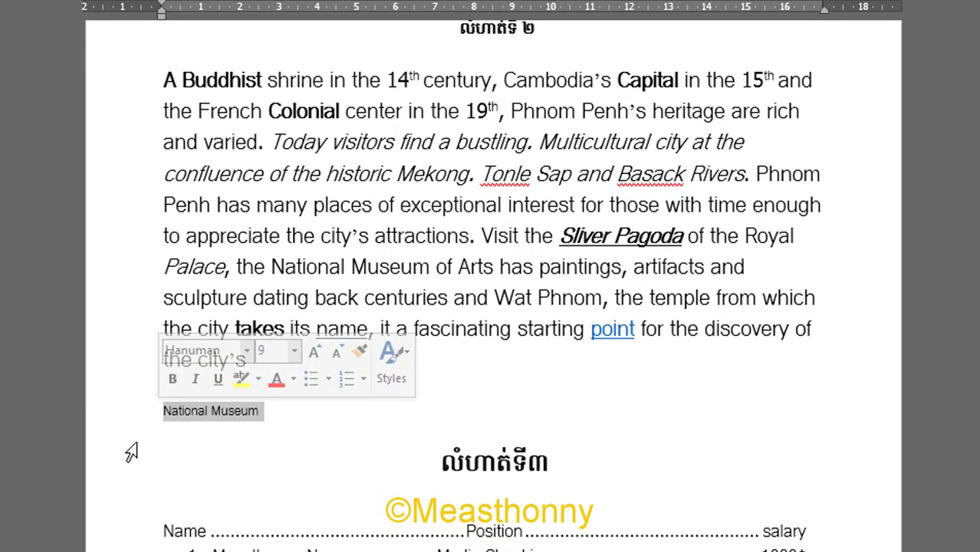
key("ctrl+bracketright")
key("ctrl+bracketright")
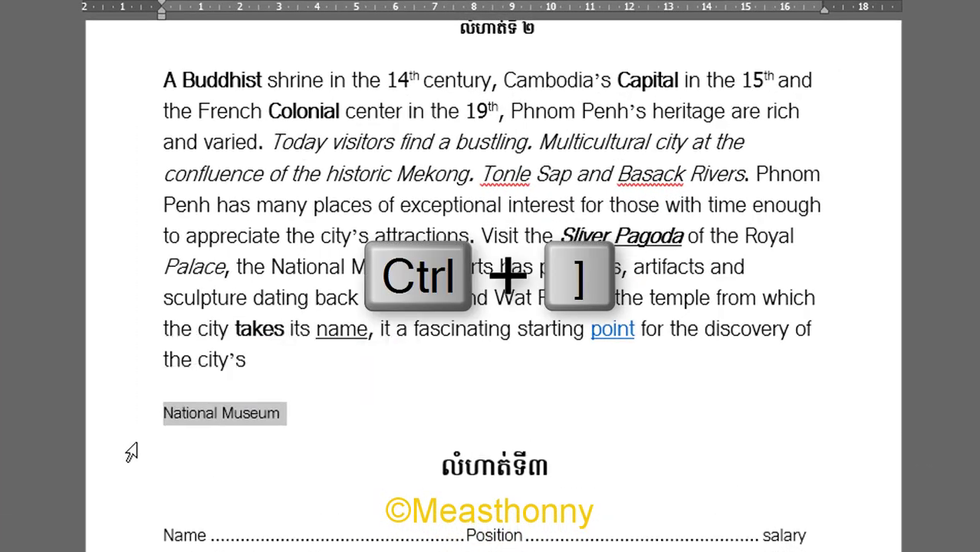
key("ctrl+bracketright")
key("ctrl+bracketright")
key("ctrl+bracketright")
key("ctrl+bracketright")
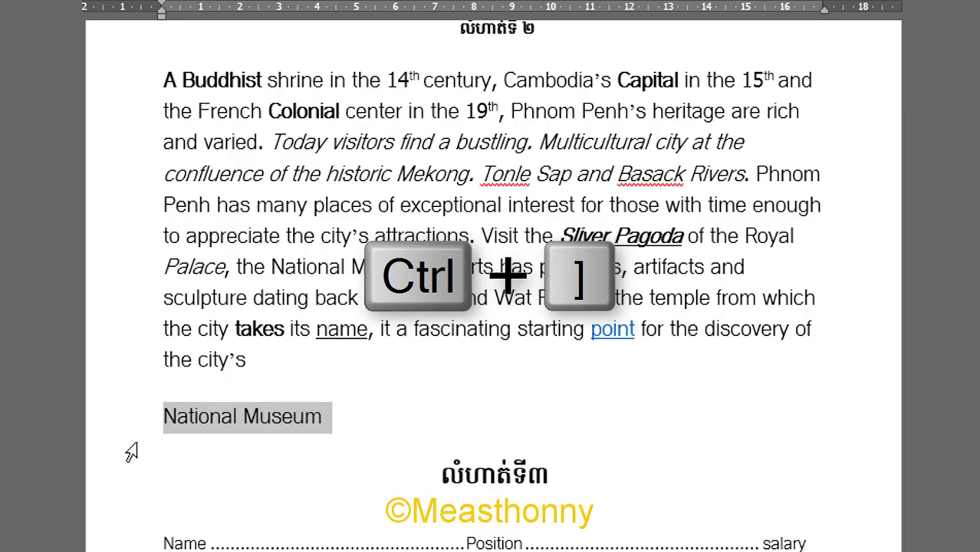
key("ctrl+bracketright")
key("ctrl+bracketright")
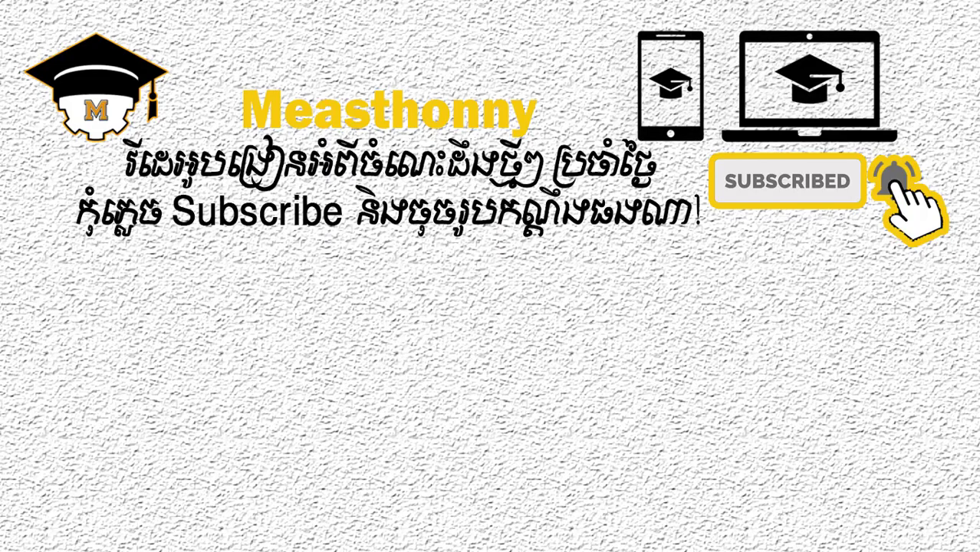